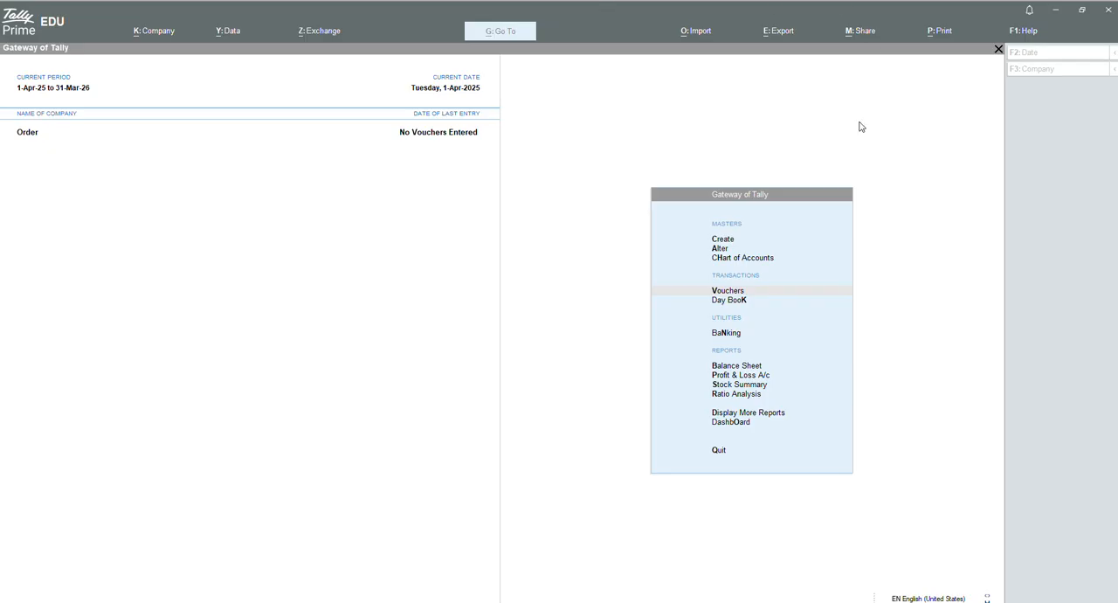
click(717, 245)
click(718, 241)
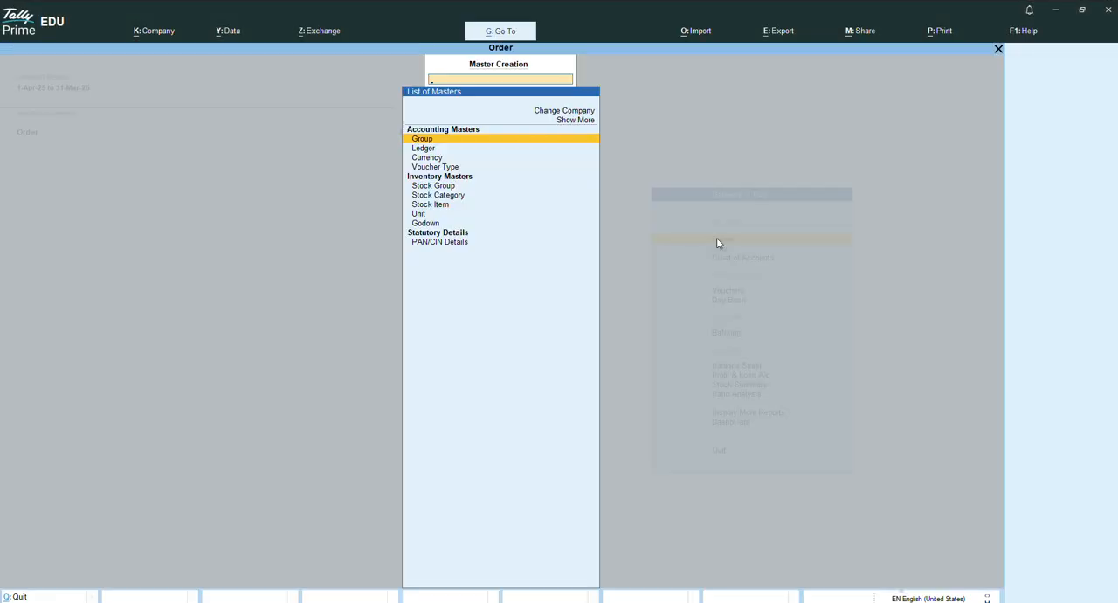
key(Down)
key(Down)
key(Down)
key(Down)
key(Down)
key(Down)
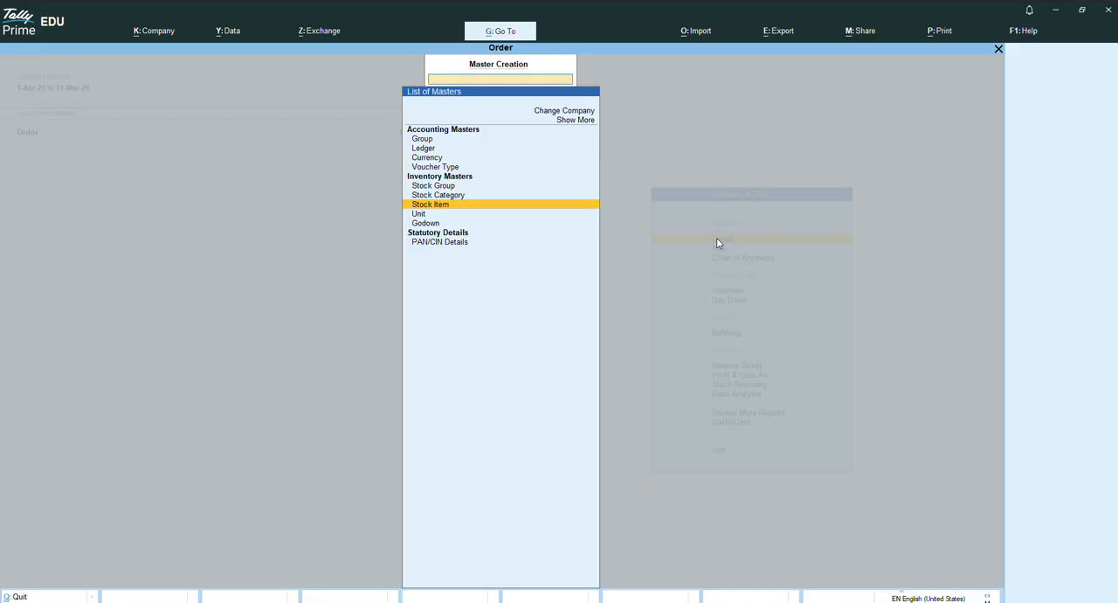
key(Escape)
Open voucher entry with a purchase order voucher.
key(Down)
key(Down)
key(Down)
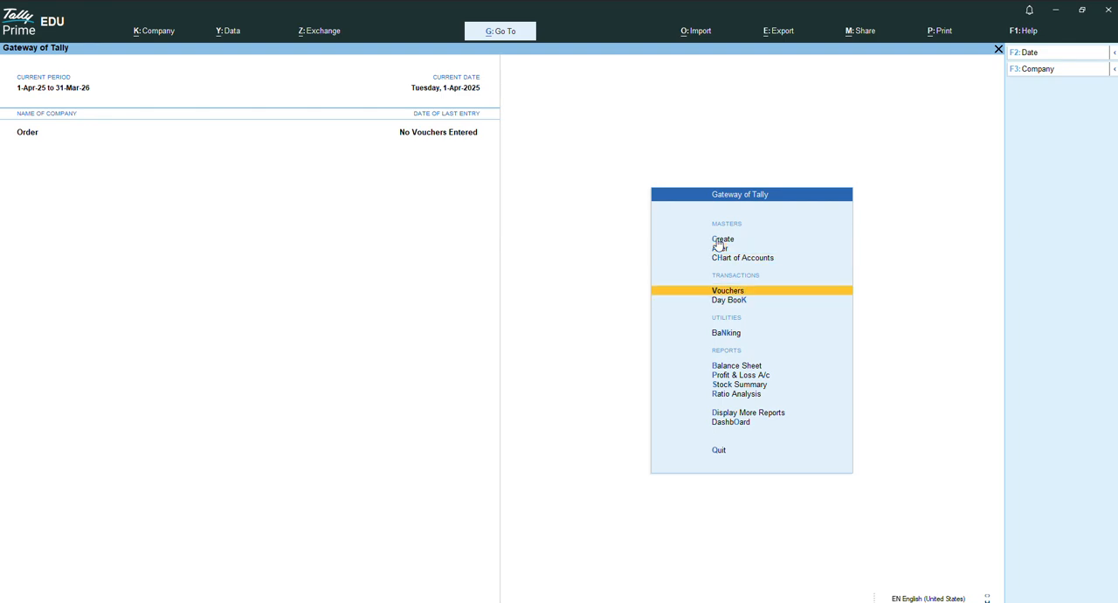
key(Return)
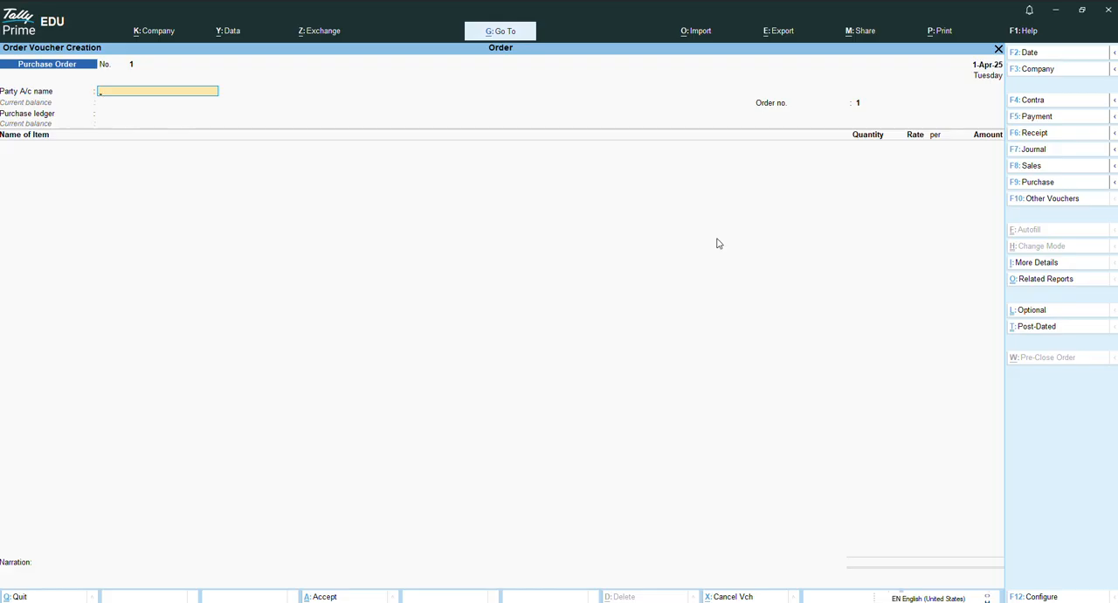
Examine the full list of voucher types, including the inactive ones, and return to the Purchase Order voucher.
key(F10)
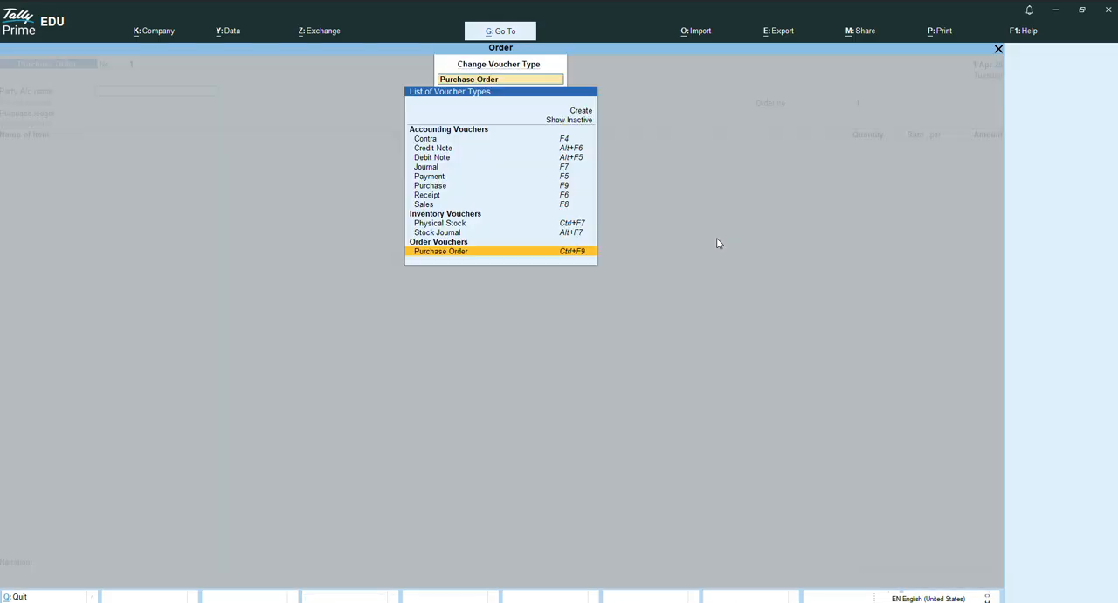
key(Up)
key(Up)
key(Up)
key(Up)
key(Up)
key(Up)
key(Up)
key(Up)
key(Up)
key(Up)
key(Up)
key(Up)
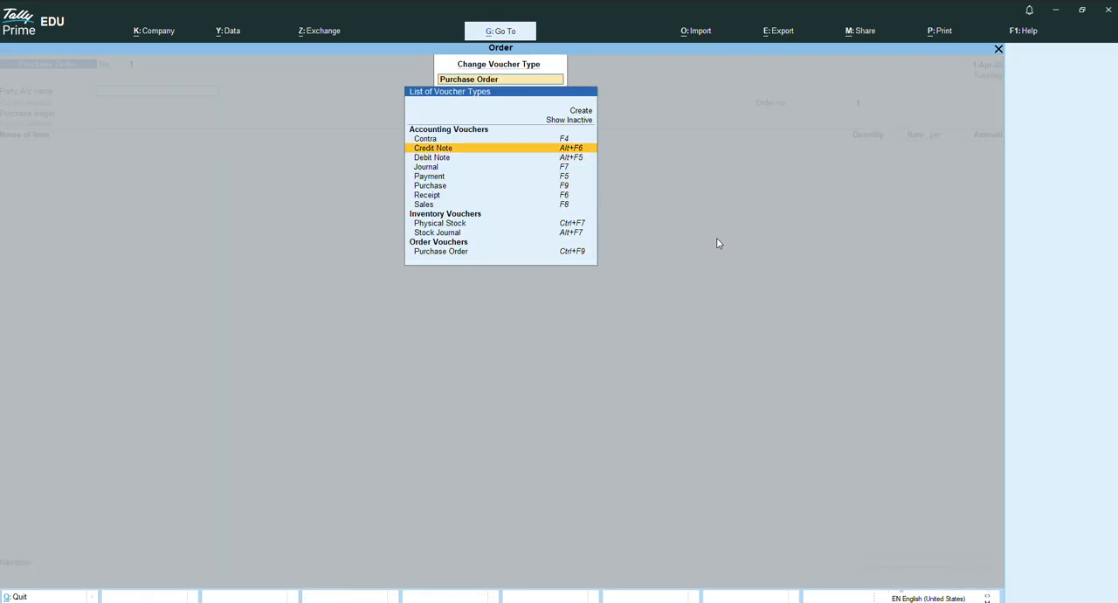
key(Up)
key(Return)
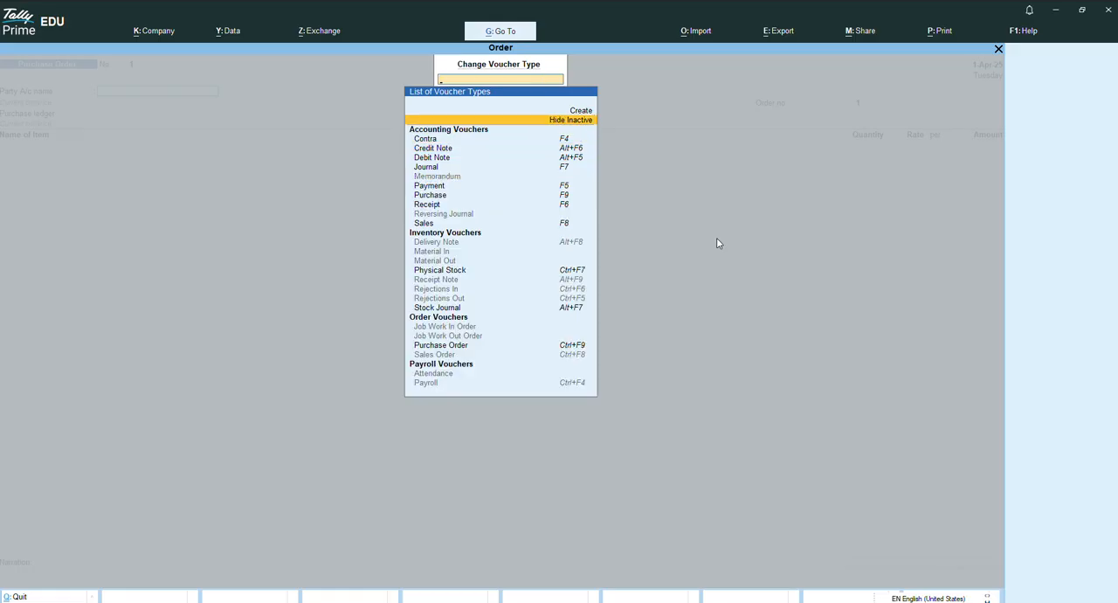
key(Down)
key(Down)
key(Down)
key(Down)
key(Down)
key(Down)
key(Down)
key(Down)
key(Down)
key(Down)
key(Down)
key(Down)
key(Down)
key(Down)
key(Down)
key(Down)
key(Down)
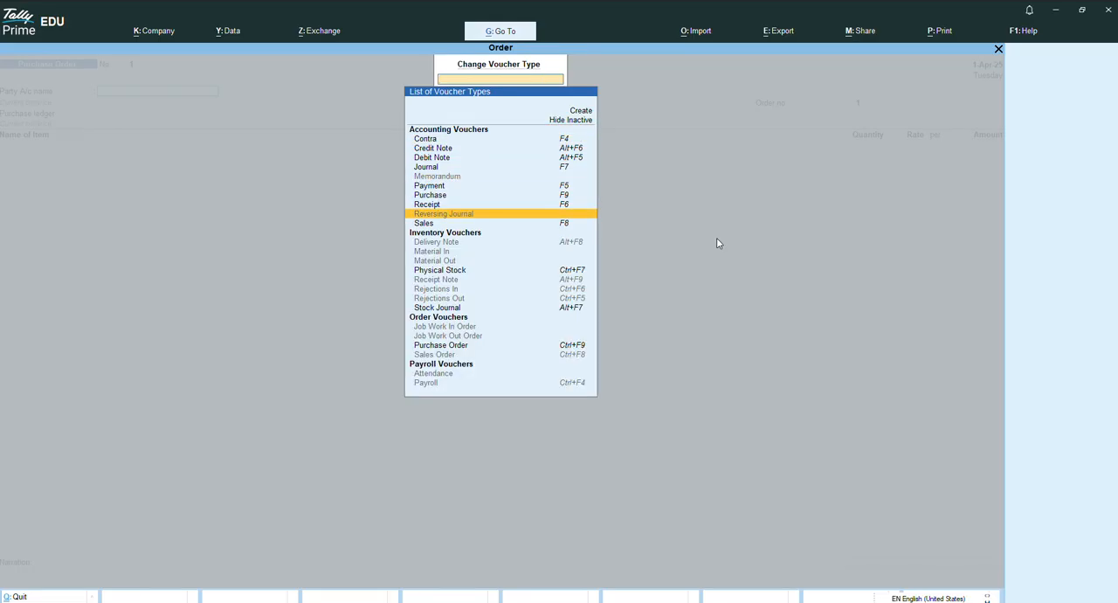
key(Down)
key(Down)
key(Down)
key(Down)
key(Down)
key(Down)
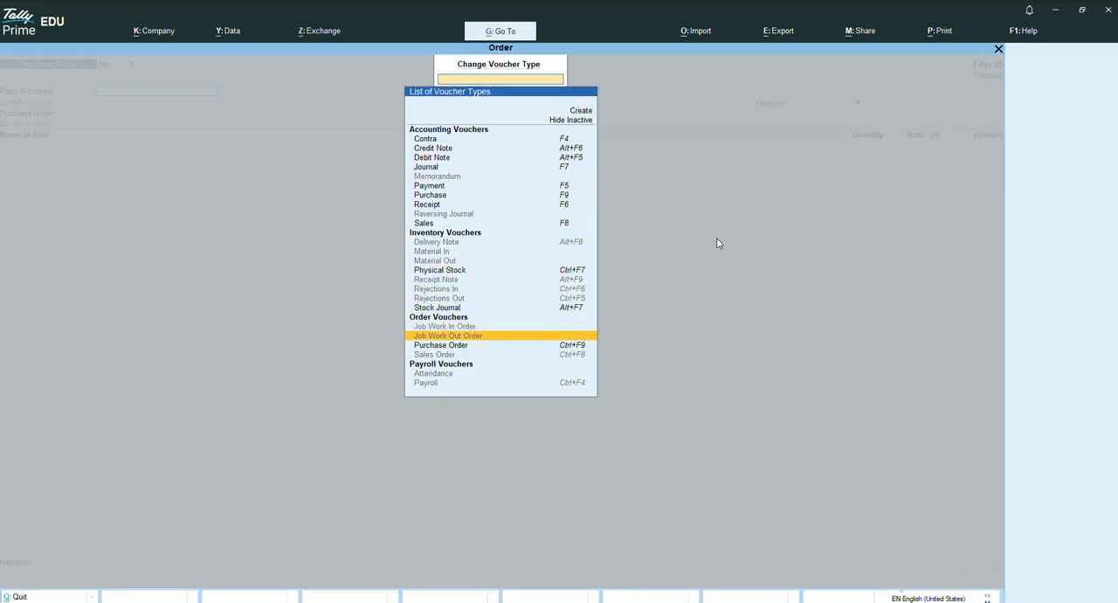
key(Return)
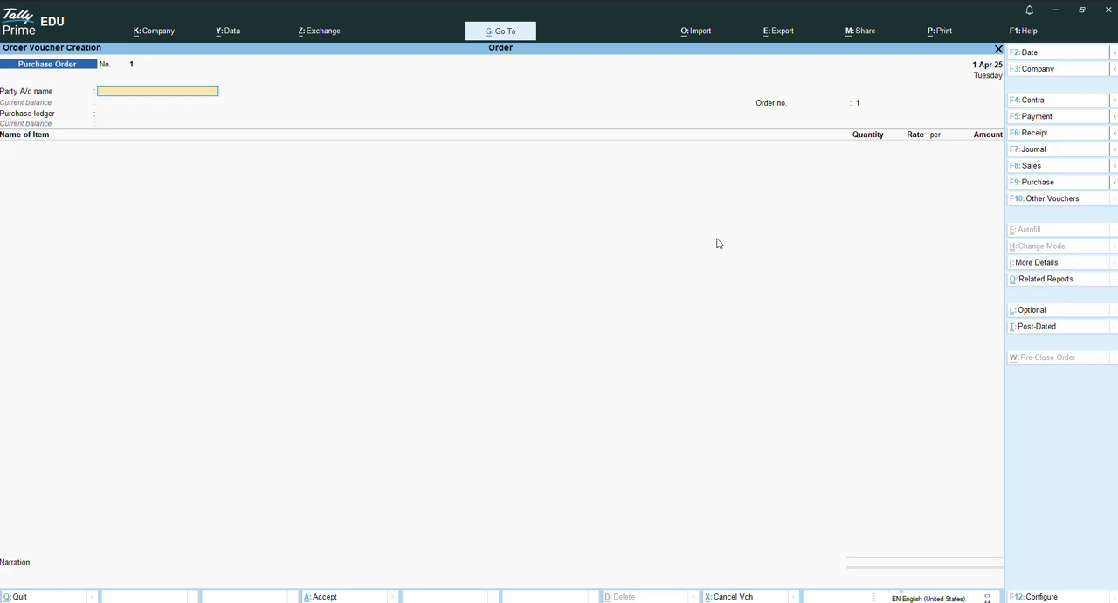
Create a party ledger with the supplier's name under Sundry Creditors and accept its party details for the purchase order.
key(Up)
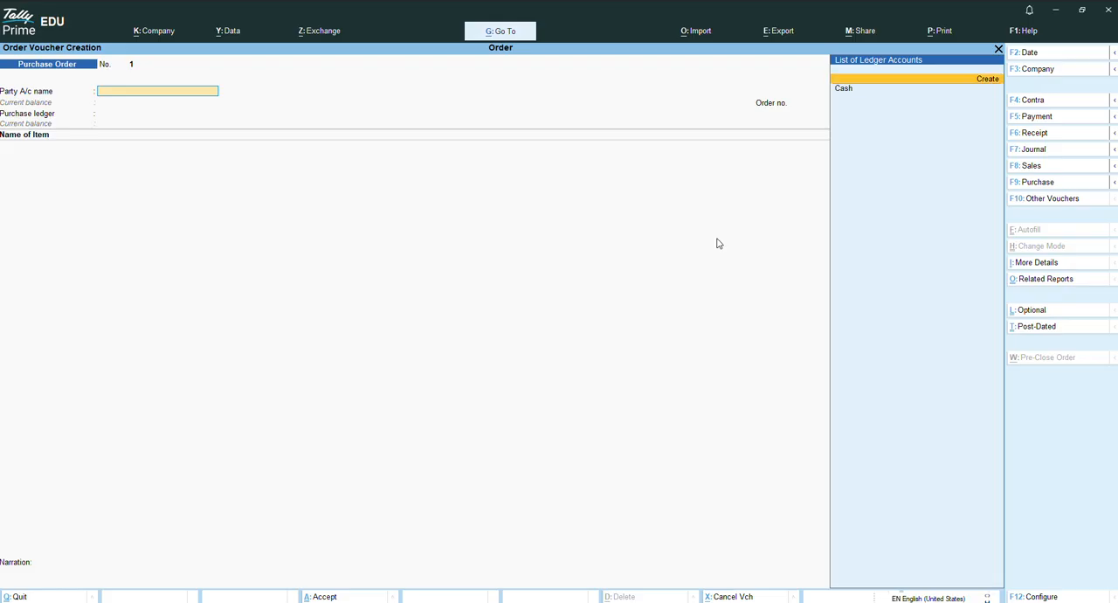
key(Return)
text(Mr A)
key(Return)
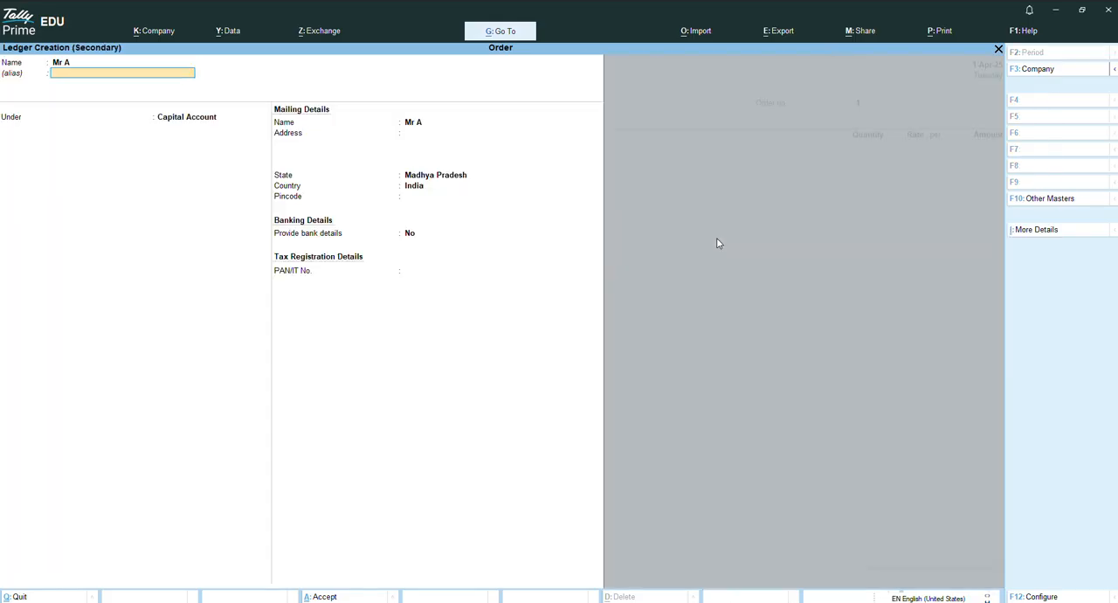
key(Return)
text(S)
key(Down)
key(Down)
key(Down)
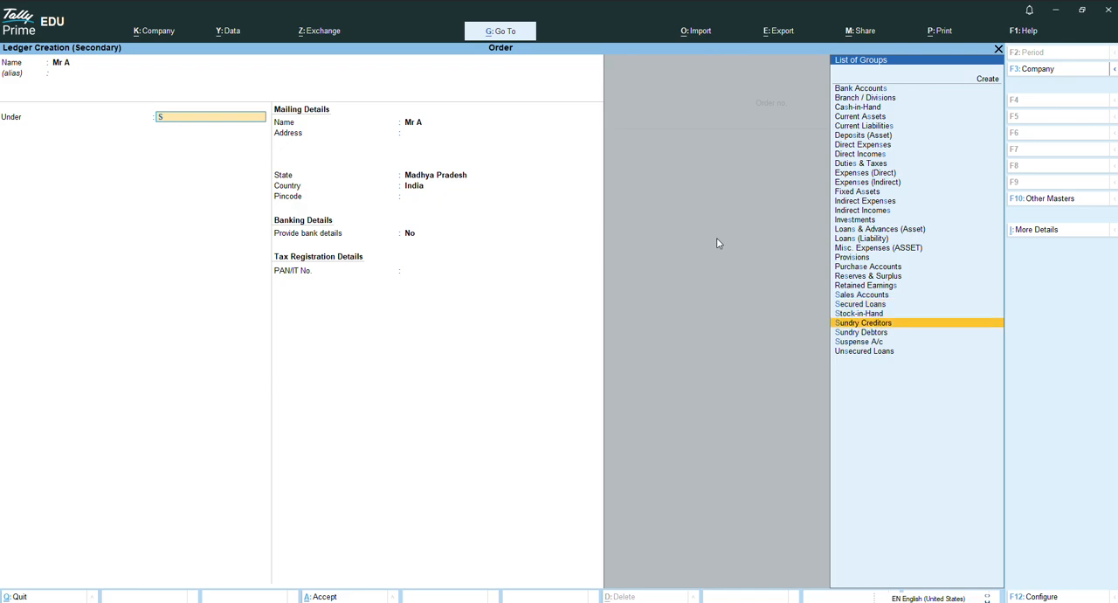
key(Return)
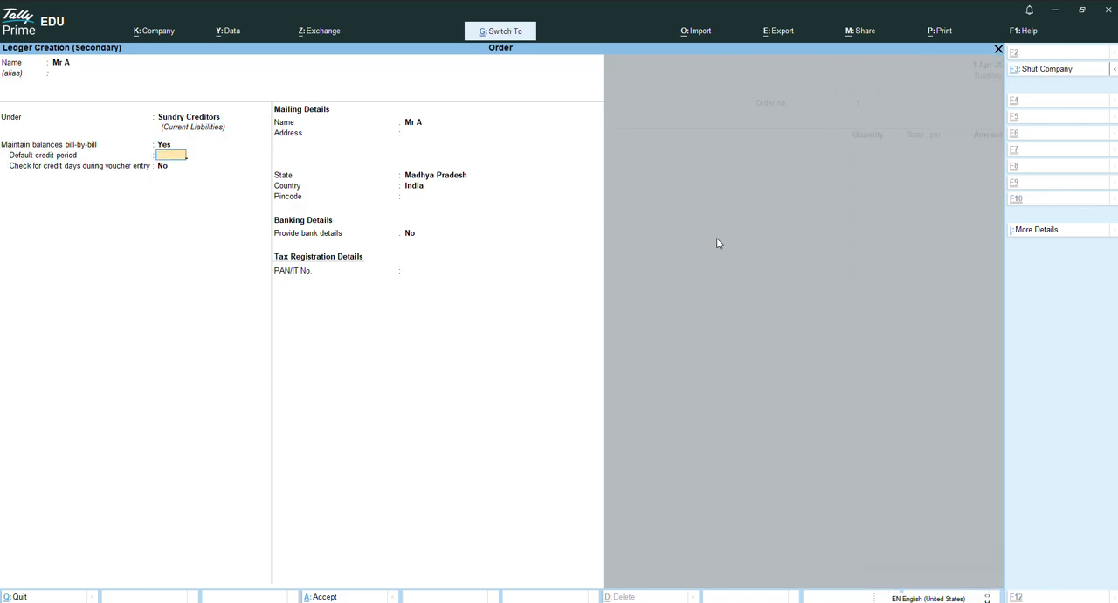
key(ctrl+a)
key(ctrl+a)
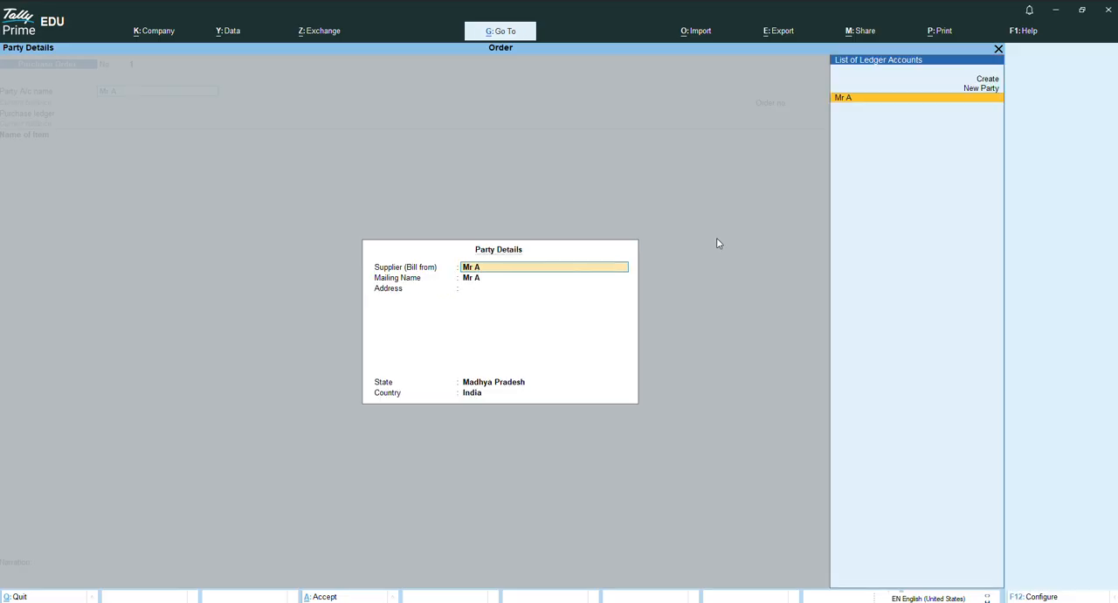
key(ctrl+a)
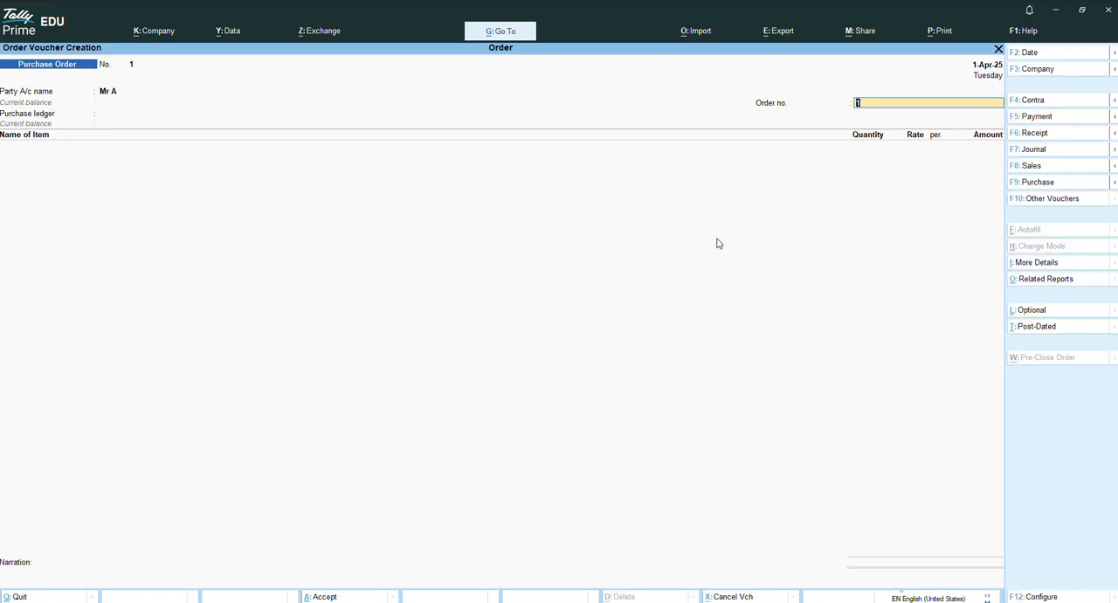
Enter the order number and create a purchase ledger named Purchase under Purchase Accounts.
text(2)
key(Return)
key(Return)
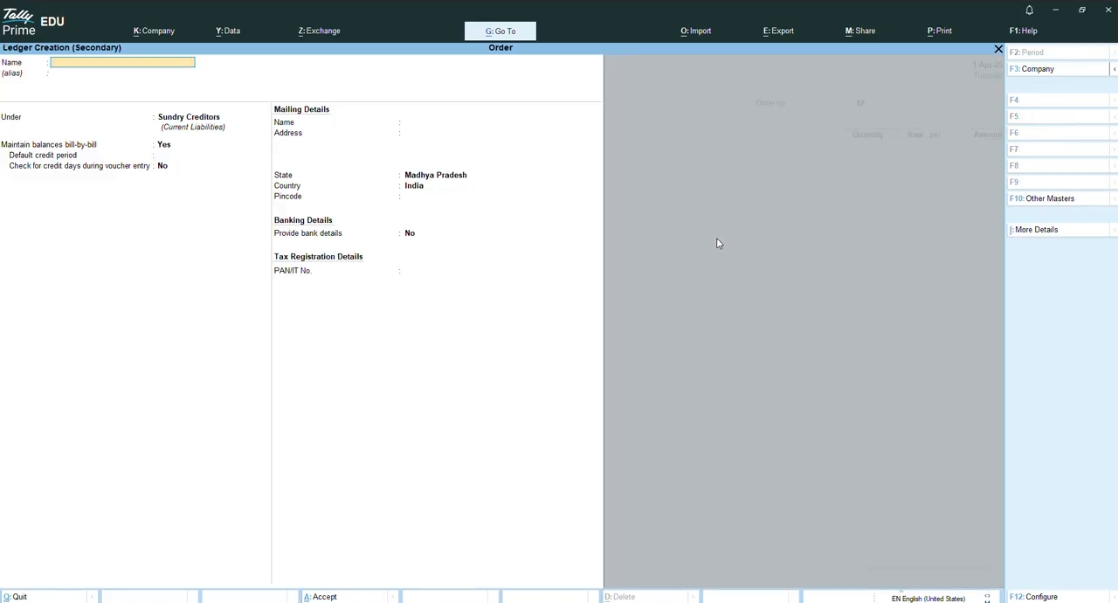
text(Purchase)
key(Return)
key(Return)
text(pur)
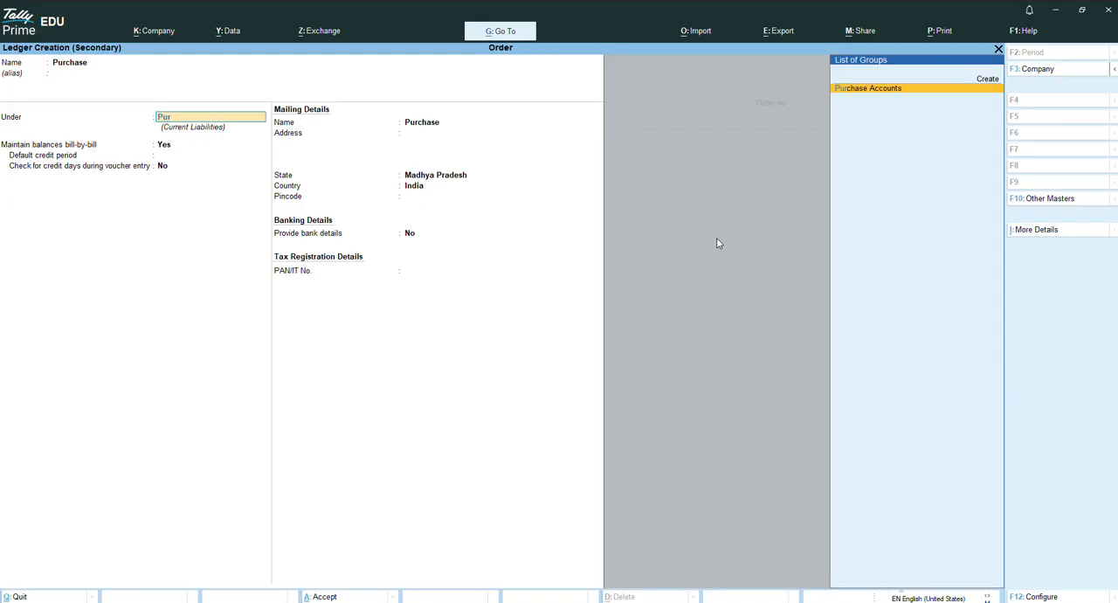
key(Return)
key(Return)
key(Return)
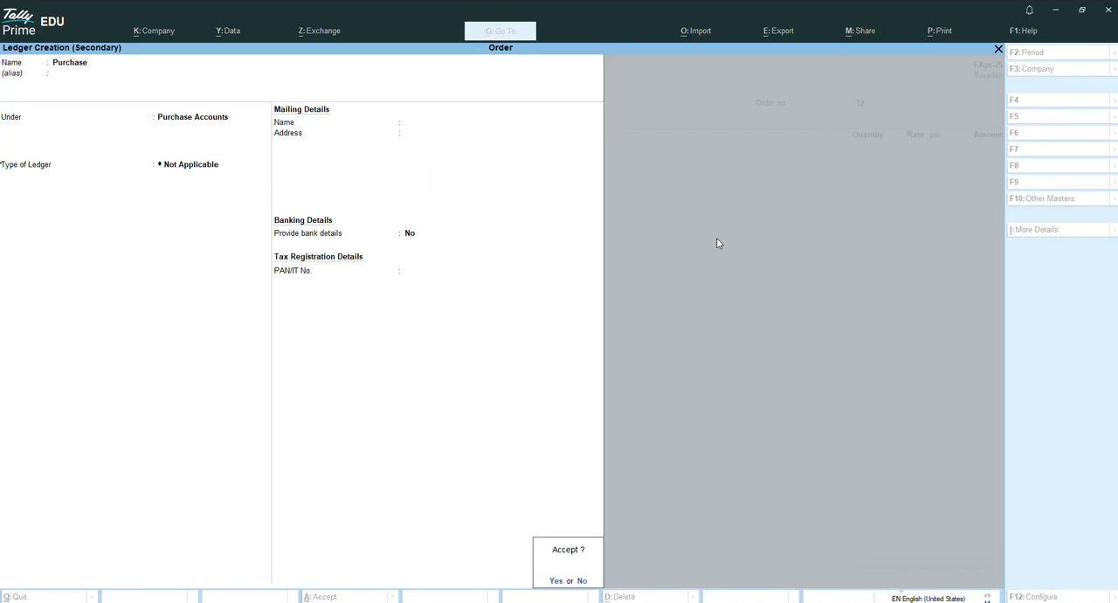
key(Return)
Start creating a stock item named Dell Keyboard from the purchase order's item line.
key(Up)
key(Up)
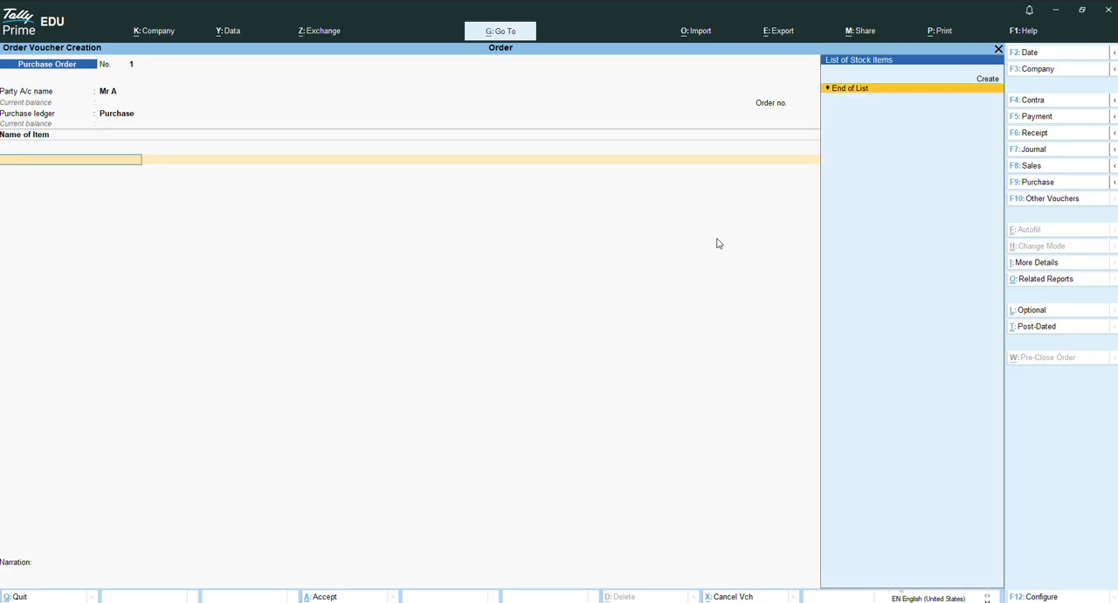
key(Return)
text(De)
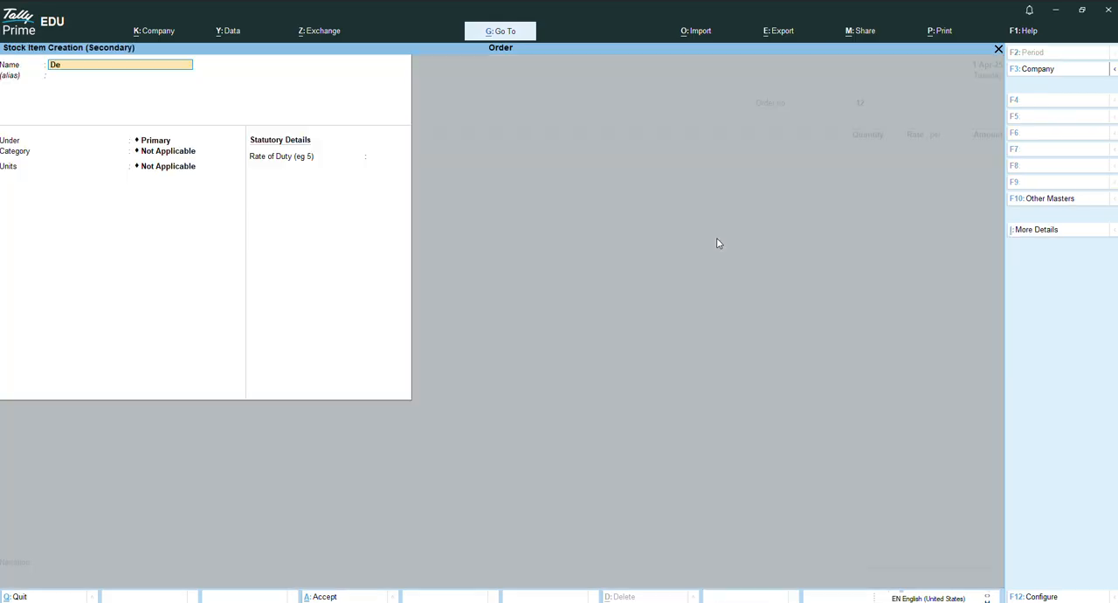
text(ll Keyba)
text(ord)
key(Return)
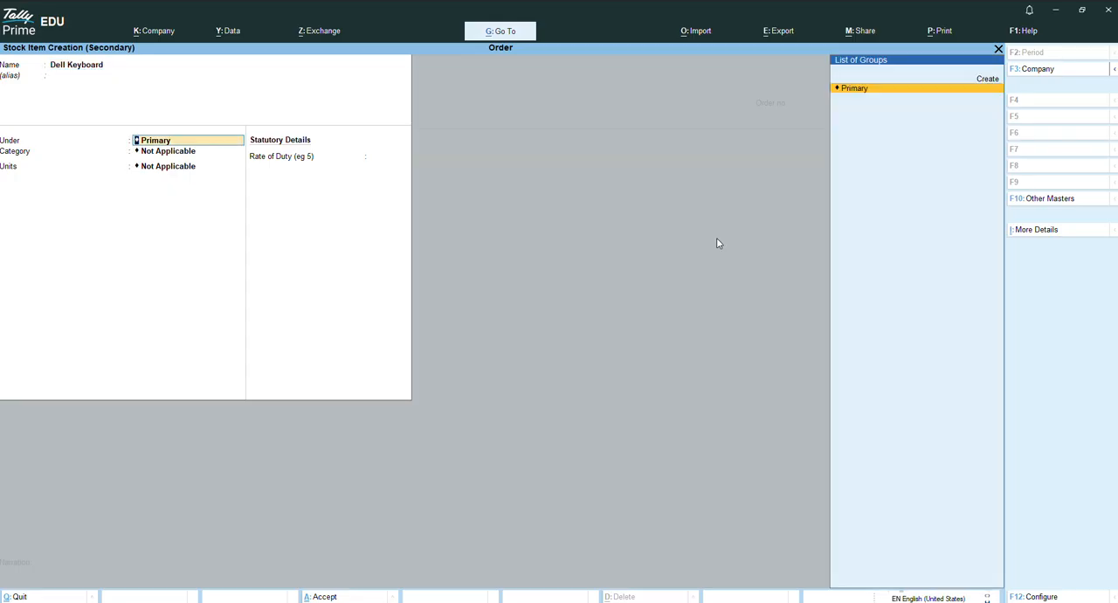
Create a stock group named Keyboard and place the new stock item under it.
key(Up)
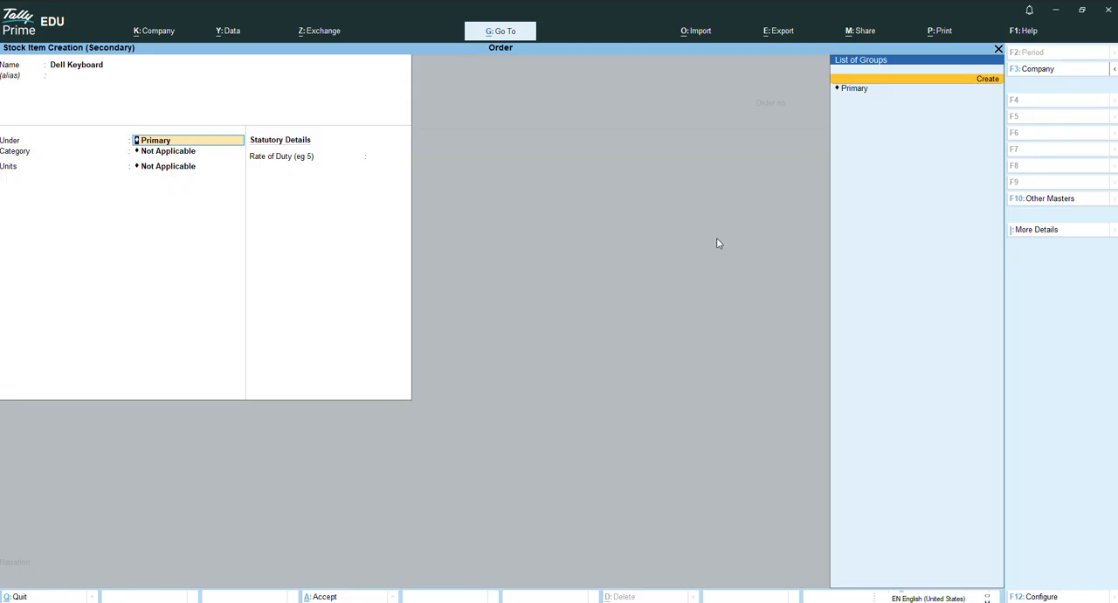
key(Return)
text(Keyboard)
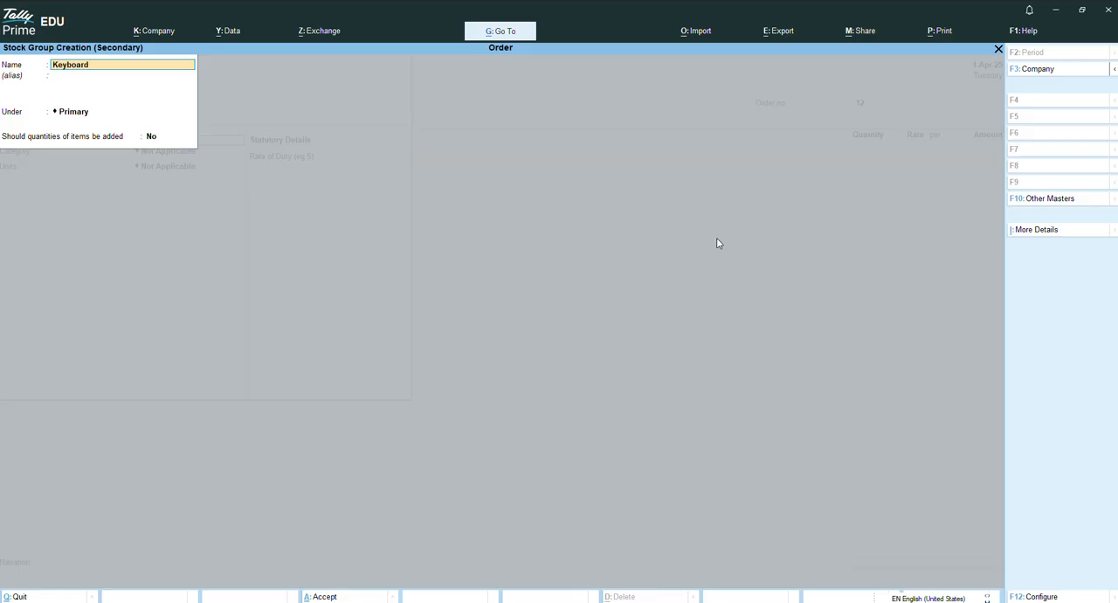
key(Return)
key(ctrl+a)
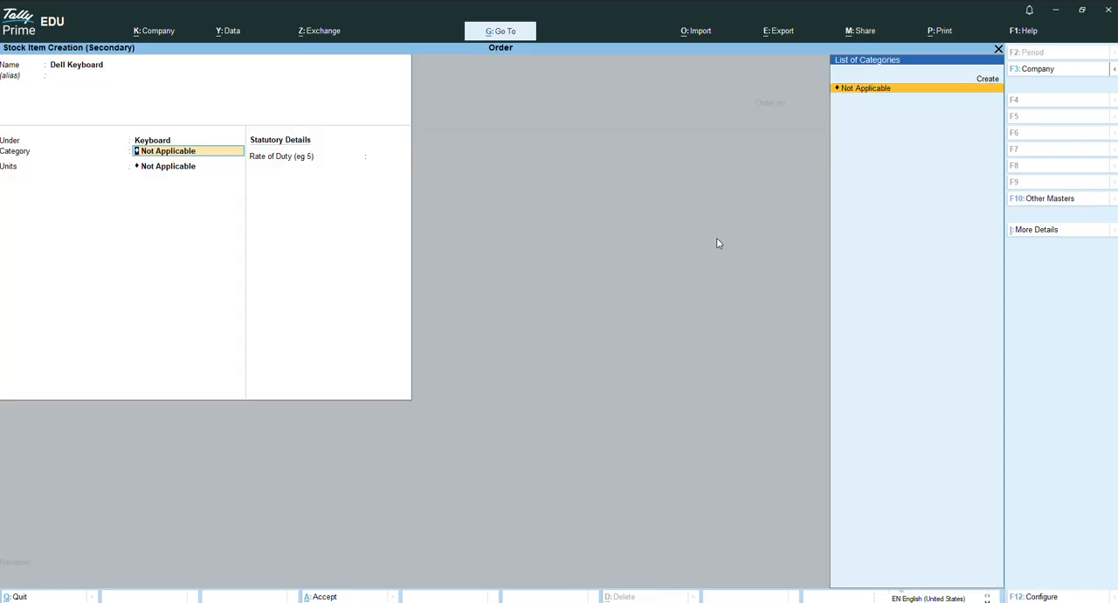
Create a simple unit with symbol n and formal name Numb for the stock item, and save the item.
key(Return)
key(Up)
key(Return)
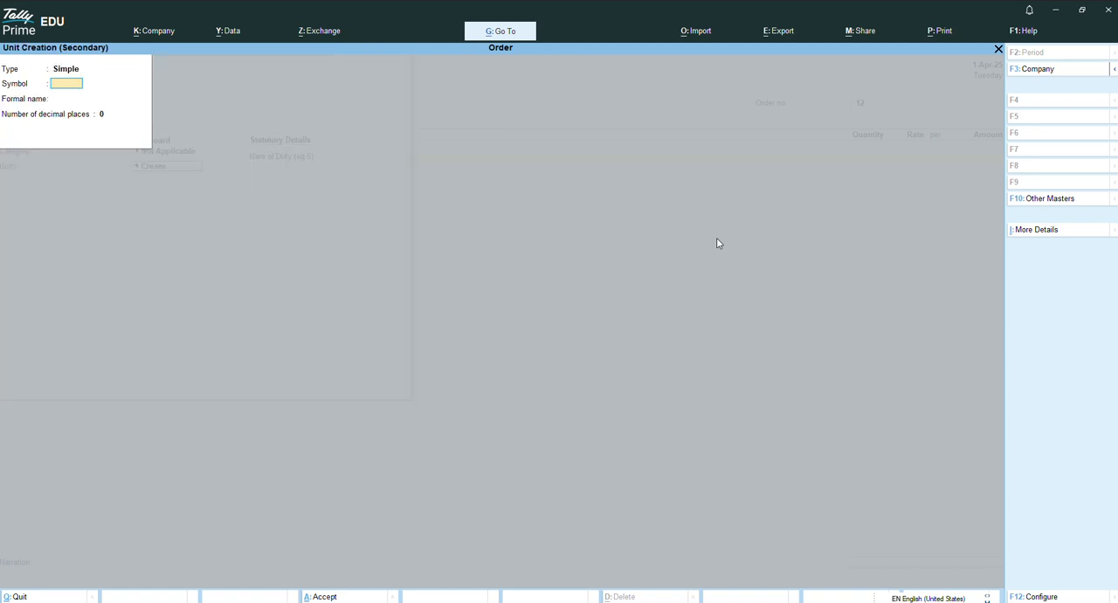
text(n)
key(Return)
text(Numb)
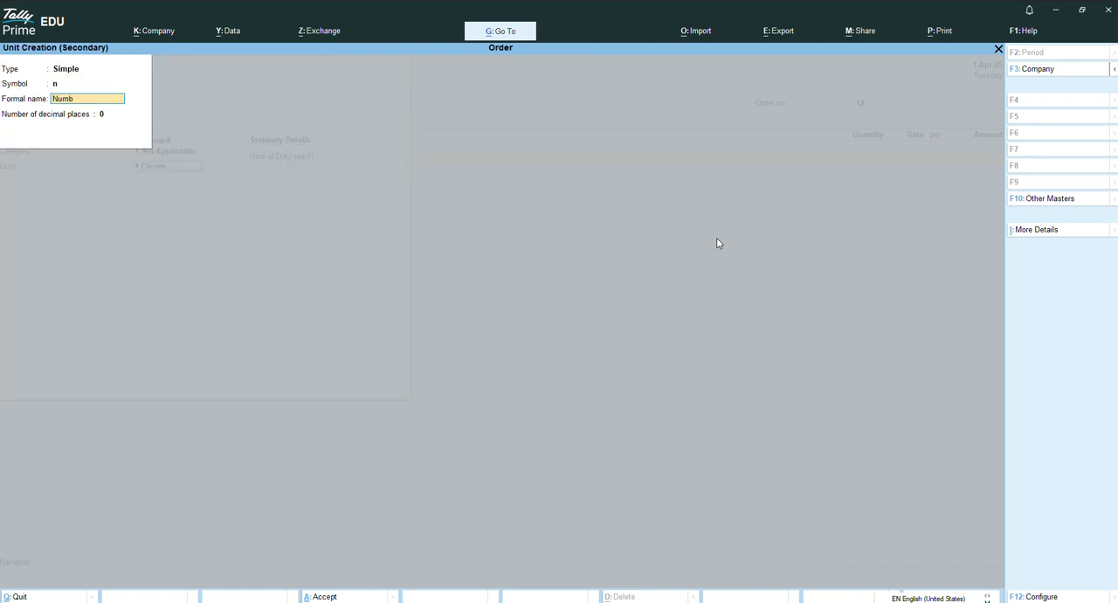
key(Return)
key(Return)
key(ctrl+a)
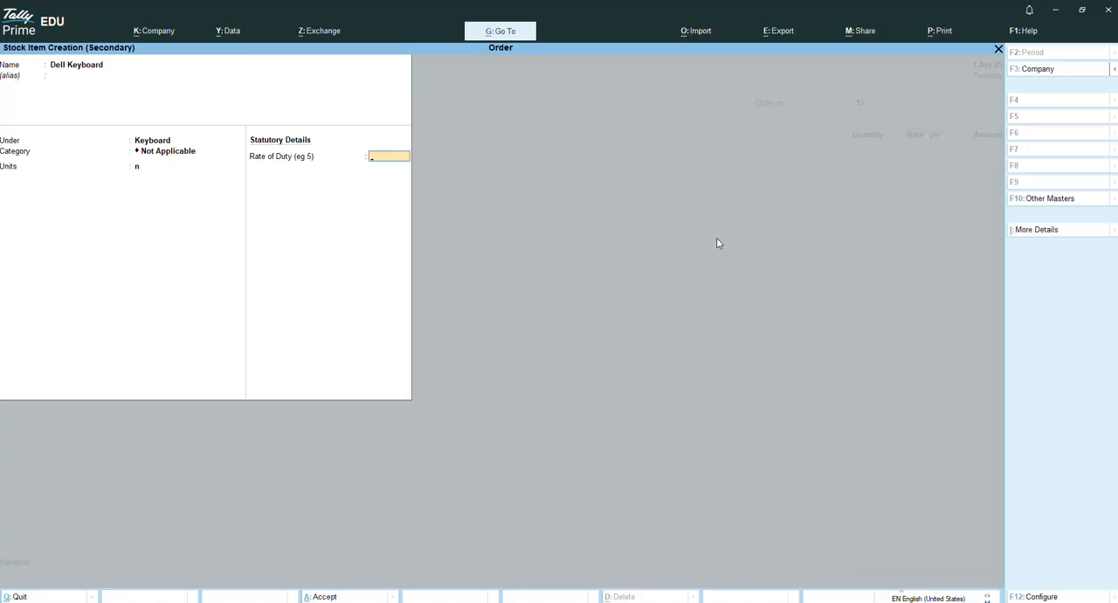
key(Return)
key(Return)
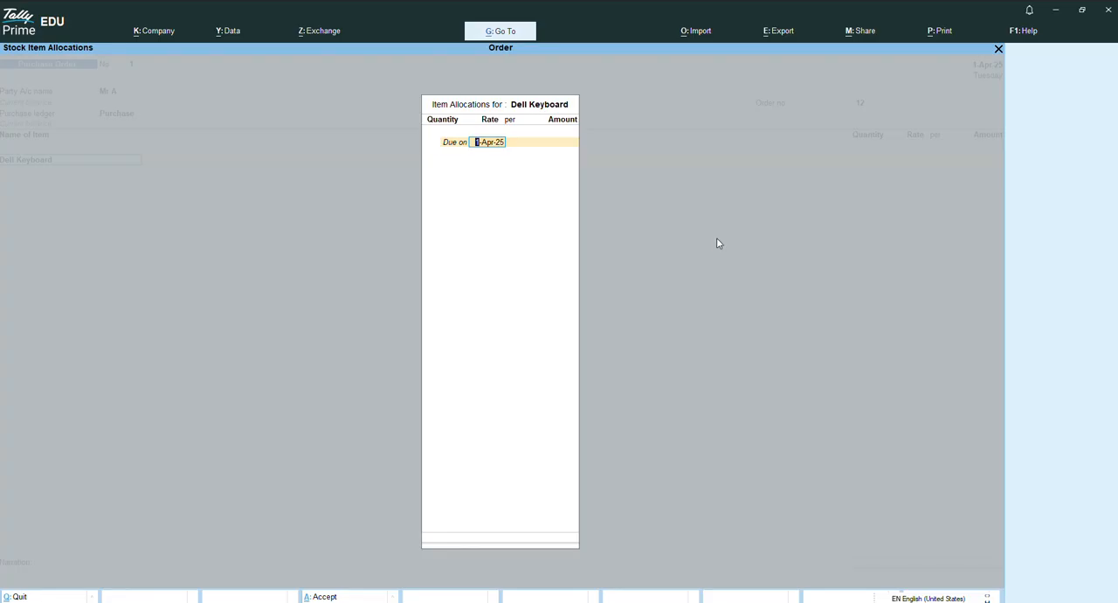
Set the due date of the Dell Keyboard allocation to 1-May-25.
text(1/6)
key(BackSpace)
text(5)
key(Return)
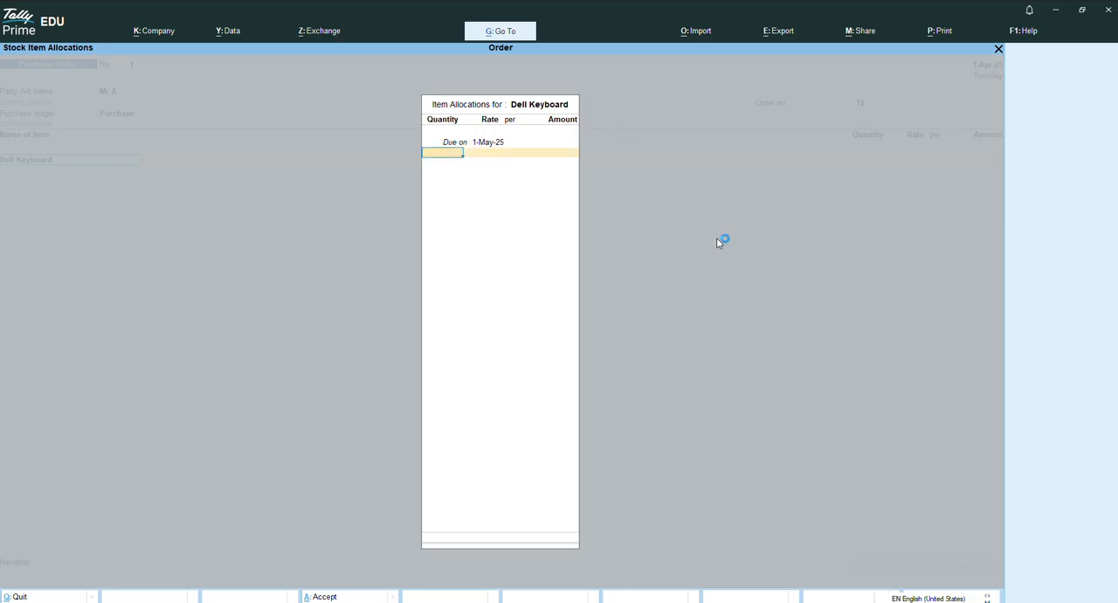
Allocate a quantity of 15 Dell Keyboards at a rate of 800 and finish the item allocation.
text(15)
key(Return)
text(8)
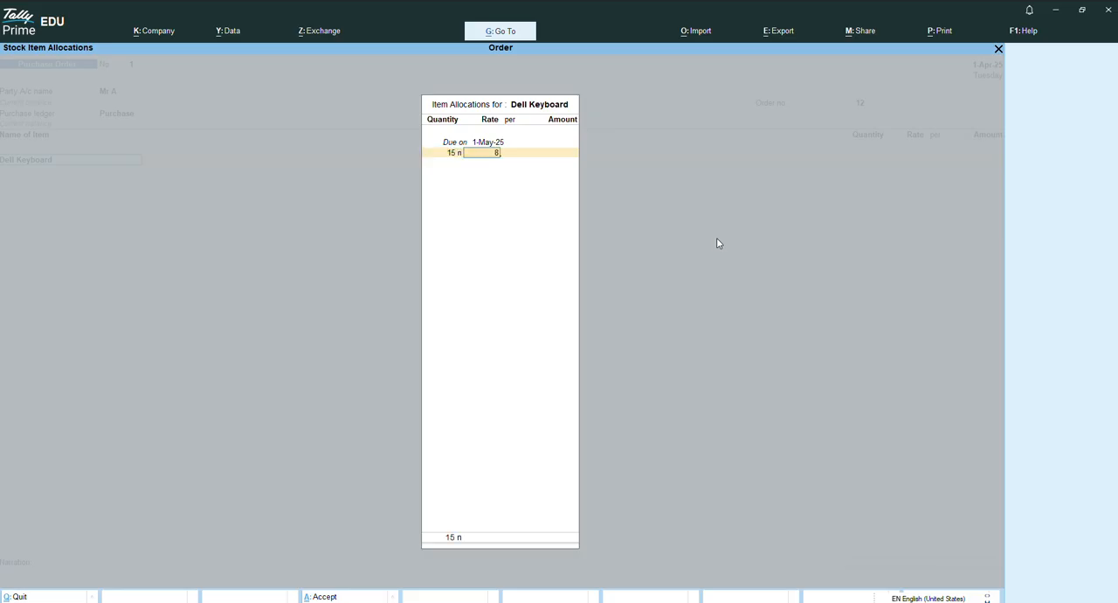
text(00)
key(Return)
key(Return)
key(Return)
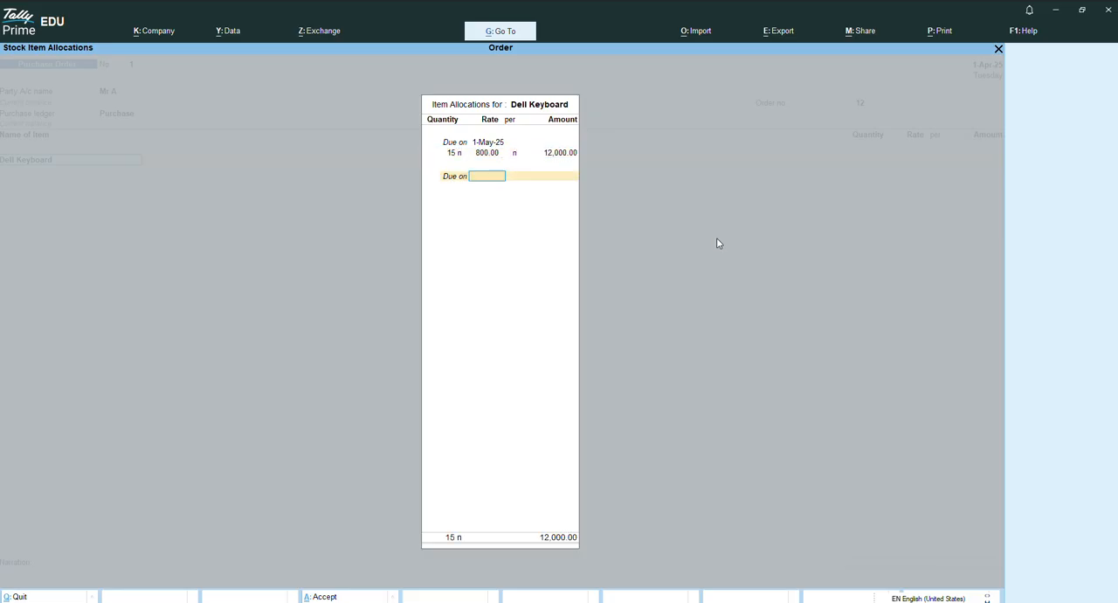
key(Return)
End the item list, leave the narration empty and save the purchase order.
key(Return)
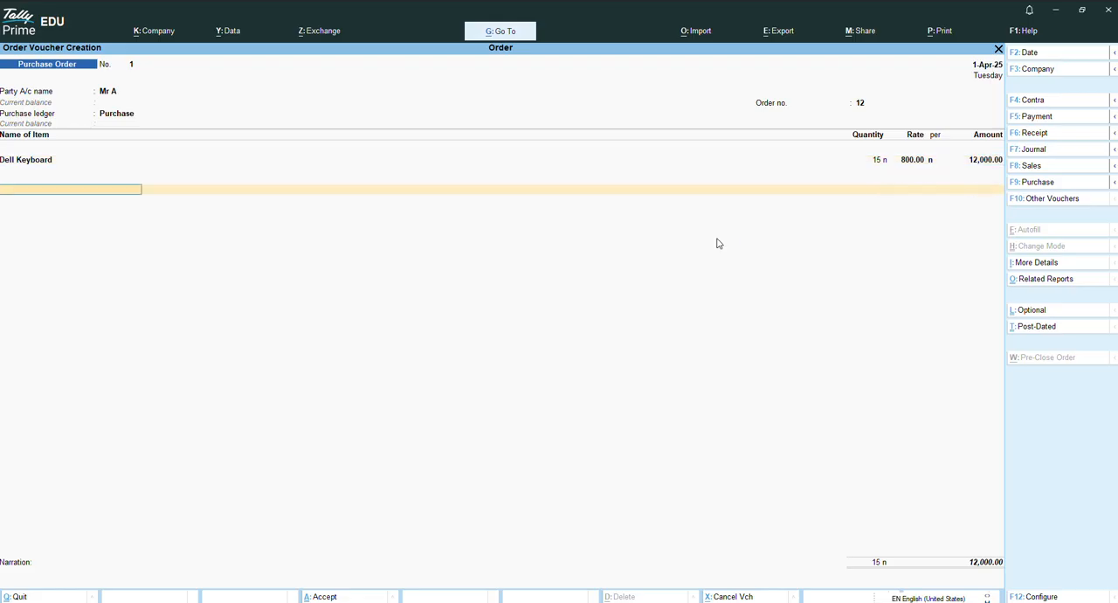
key(Return)
key(Return)
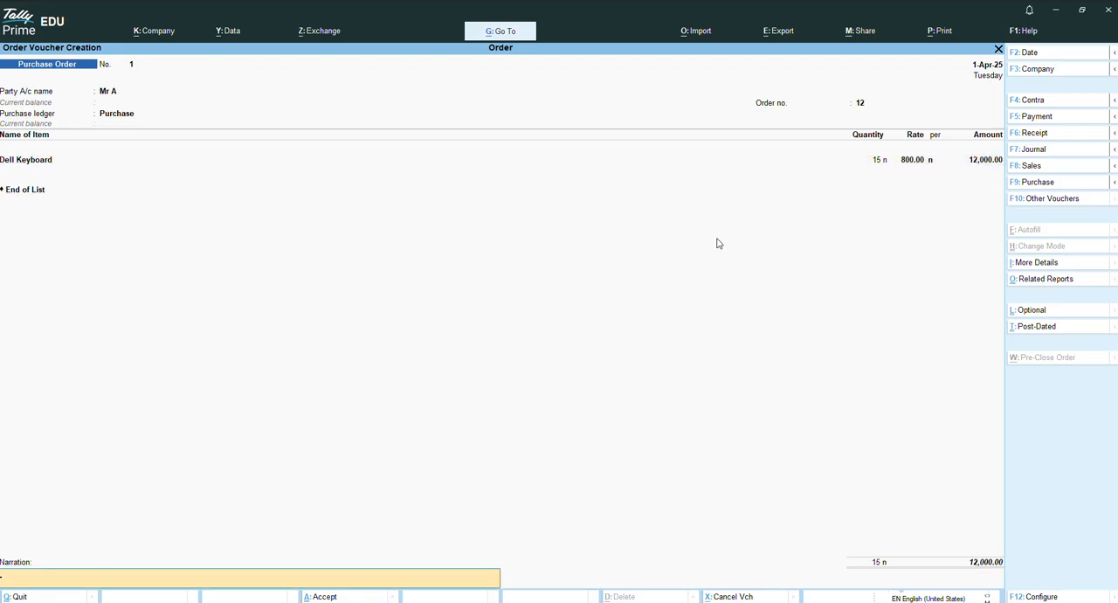
key(Return)
key(Return)
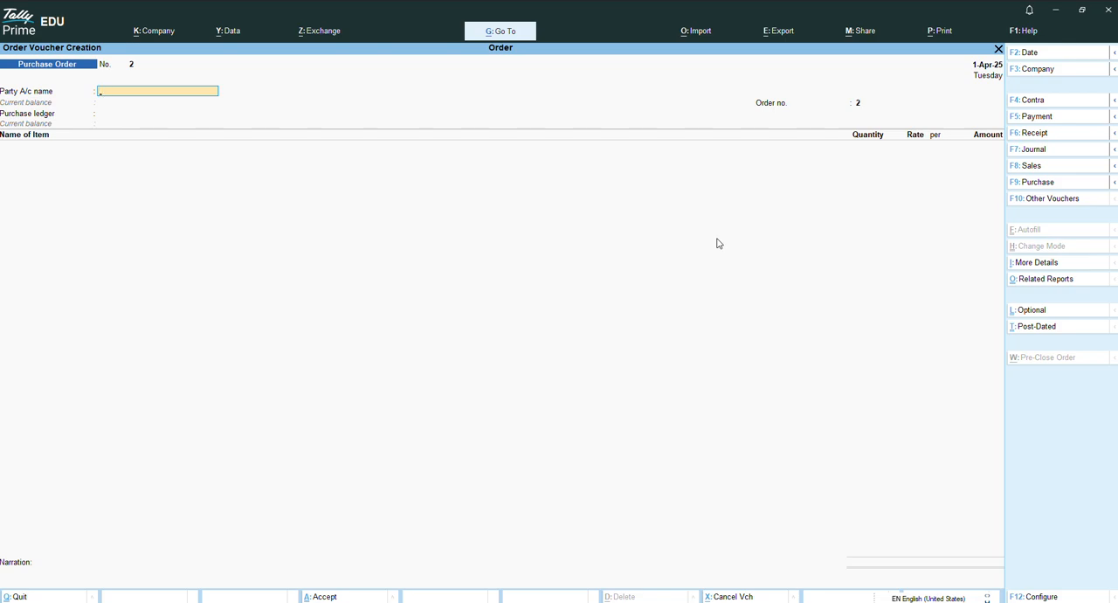
Open the list of voucher types and show the inactive ones.
key(F10)
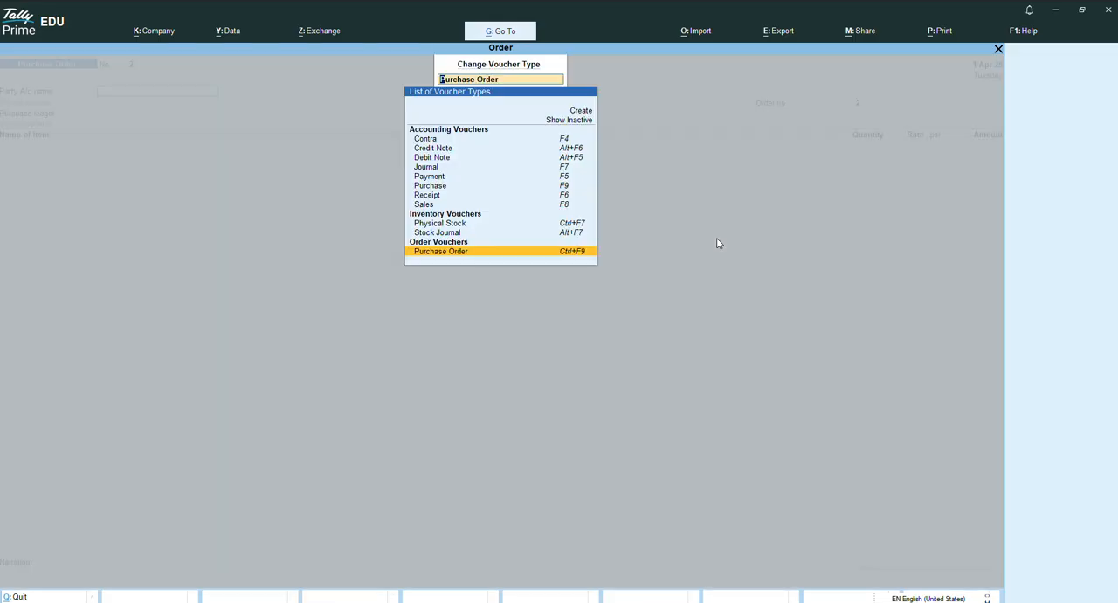
key(Up)
key(Up)
key(Up)
key(Up)
key(Up)
key(Up)
key(Up)
key(Up)
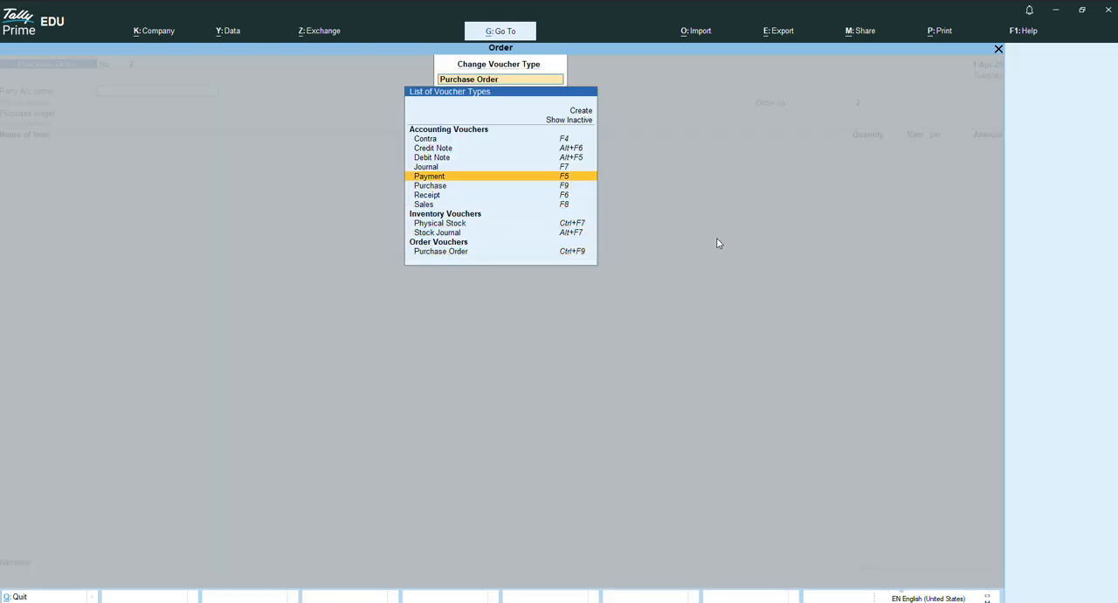
key(Up)
key(Up)
key(Up)
key(Return)
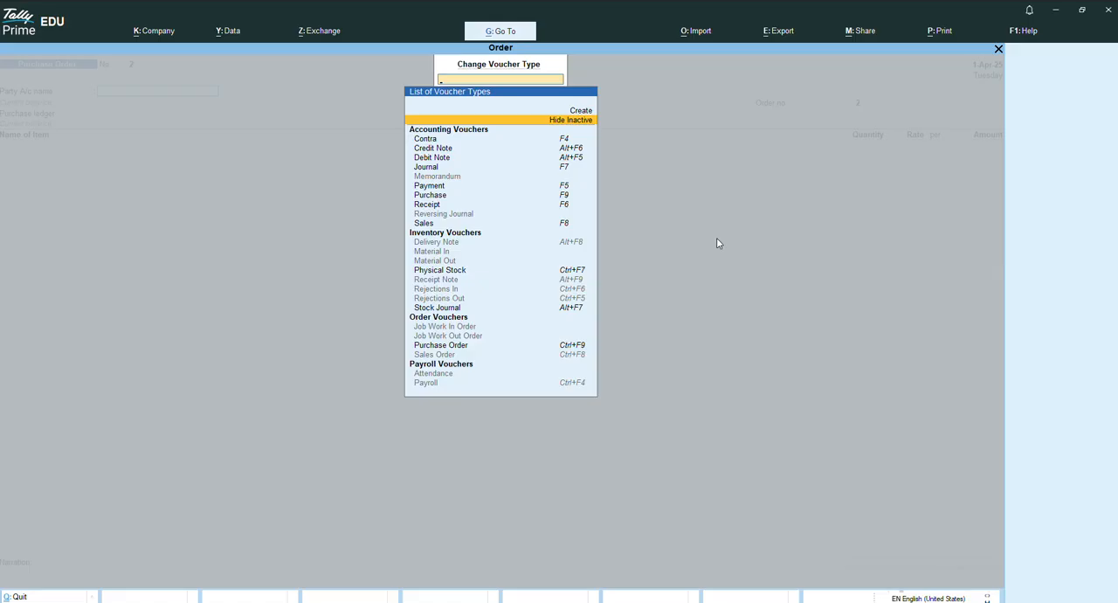
Choose the Sales Order voucher type and activate it to begin a new sales order.
key(Down)
key(Down)
key(Down)
key(Down)
key(Down)
key(Down)
key(Down)
key(Down)
key(Down)
key(Down)
key(Down)
key(Down)
key(Down)
key(Down)
key(Down)
key(Down)
key(Down)
key(Down)
key(Down)
key(Down)
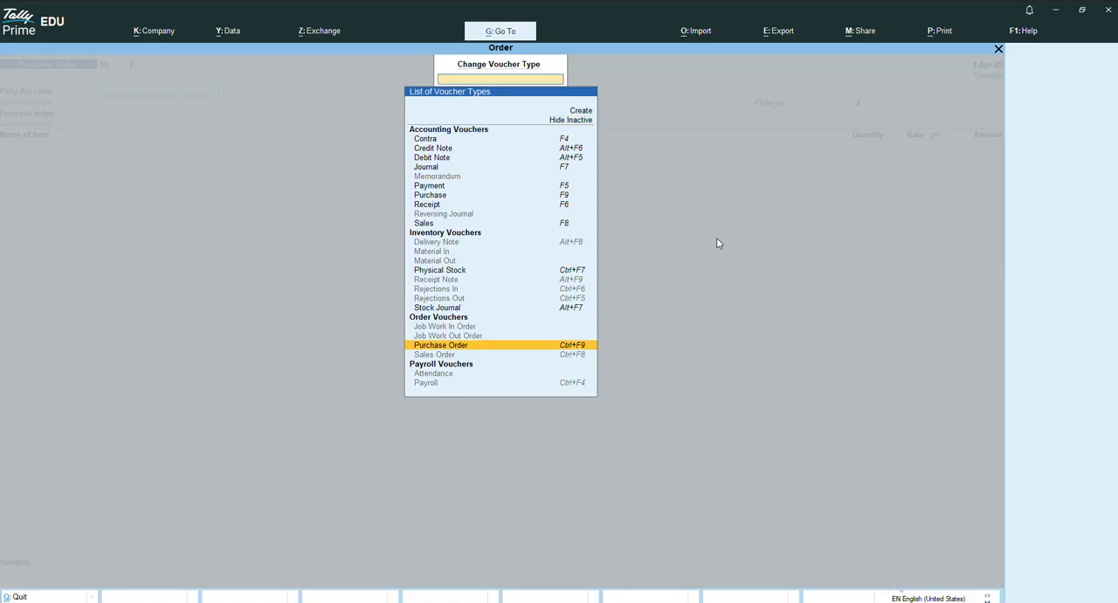
key(Return)
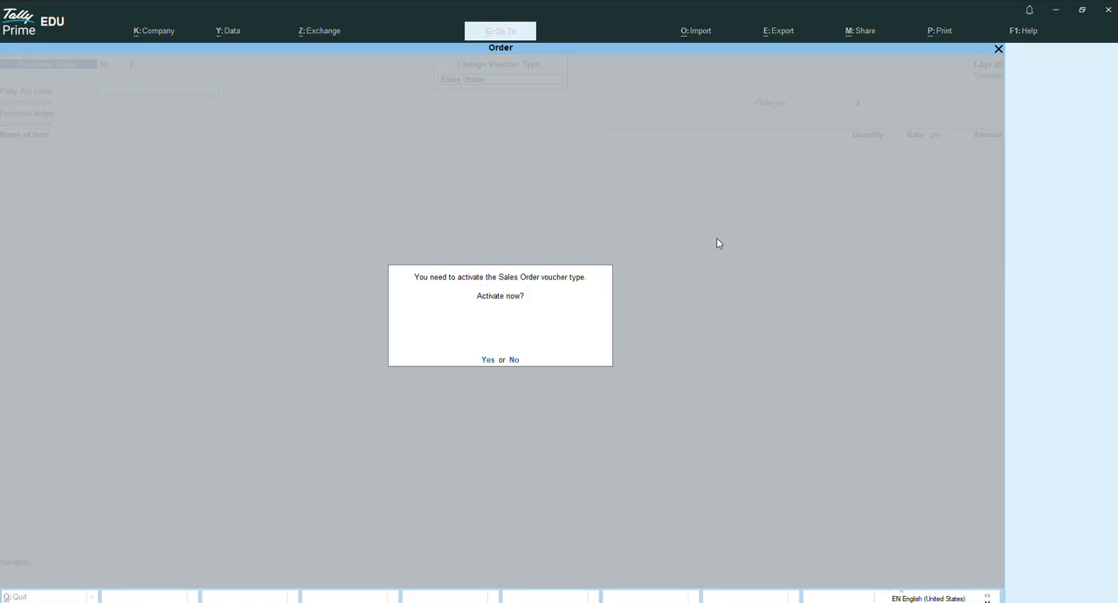
key(y)
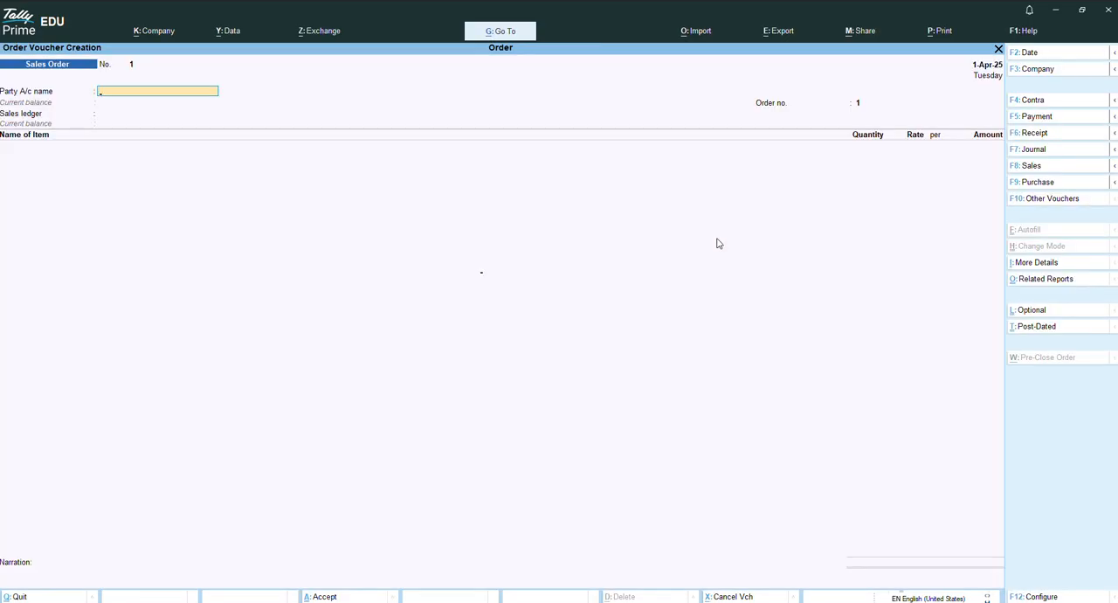
Start creating a new party ledger from the sales order and enter the customer's name.
key(Return)
key(Escape)
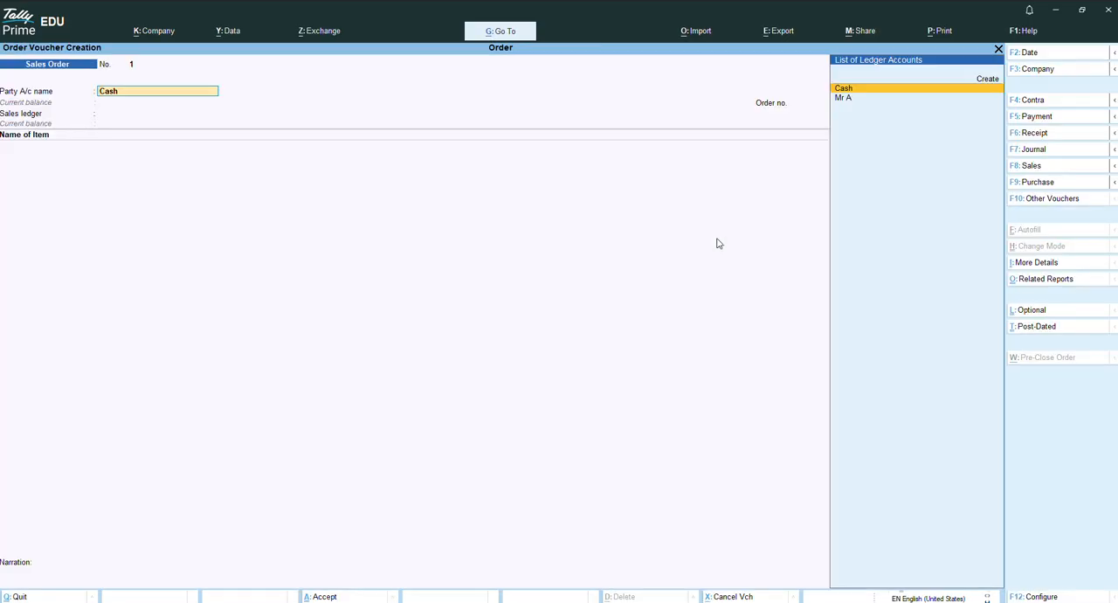
key(Up)
key(Return)
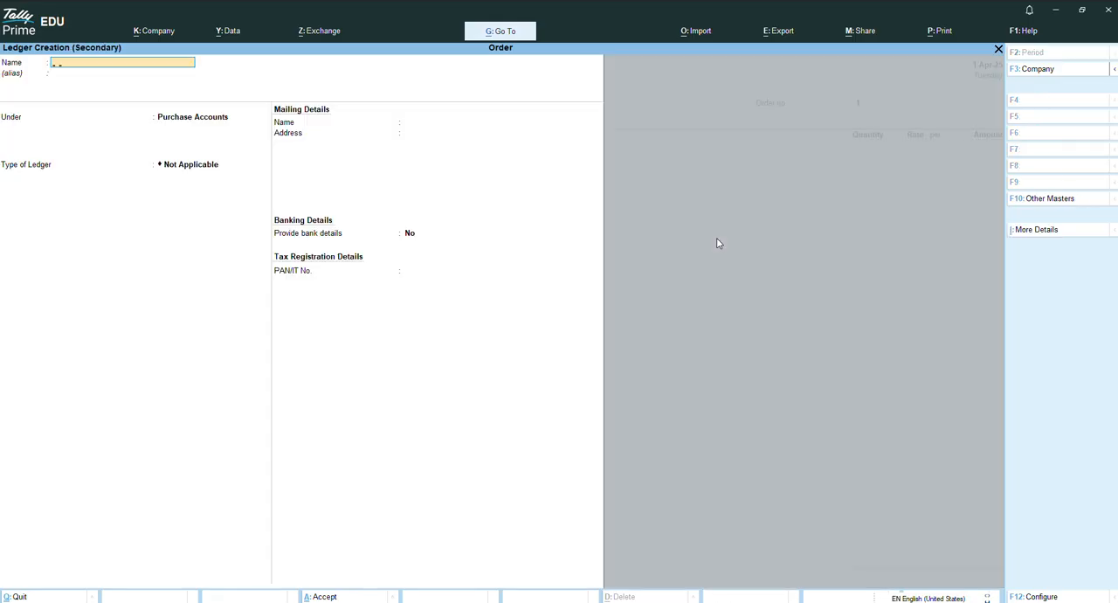
text(Mr B)
key(Return)
key(Return)
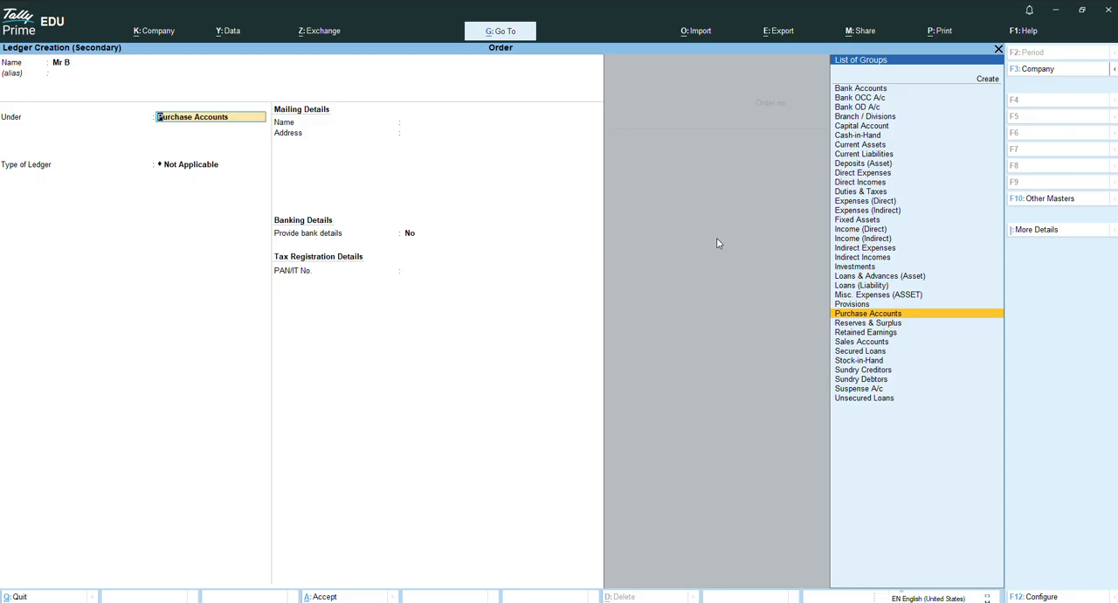
Place the customer ledger under Sundry Debtors, save it with the default details and accept the party details.
text(S)
key(Down)
key(Down)
key(Down)
key(Down)
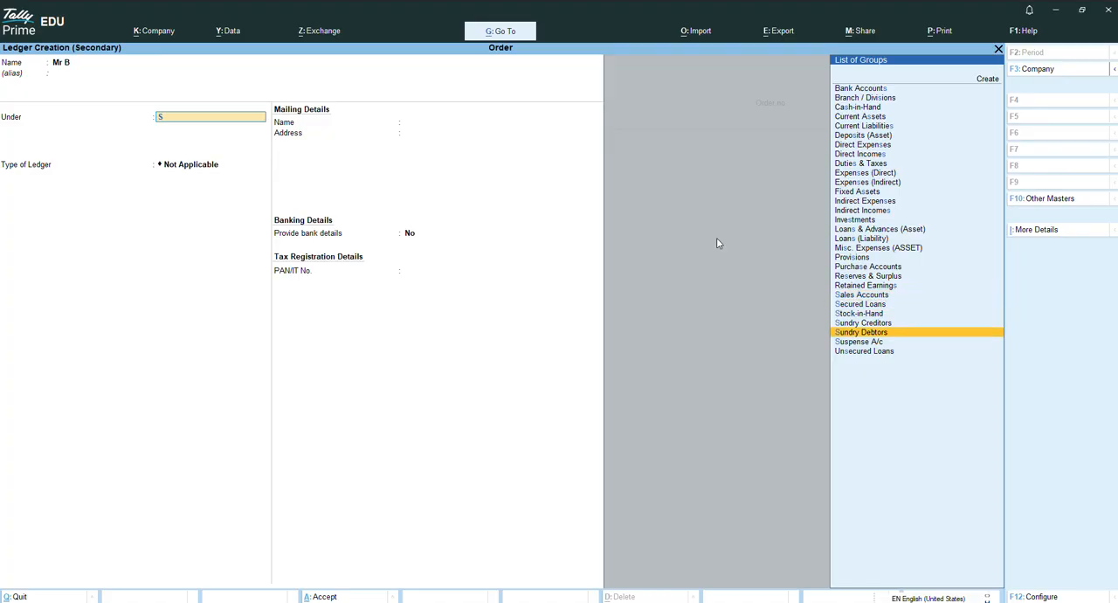
key(Return)
key(Return)
key(Return)
key(Return)
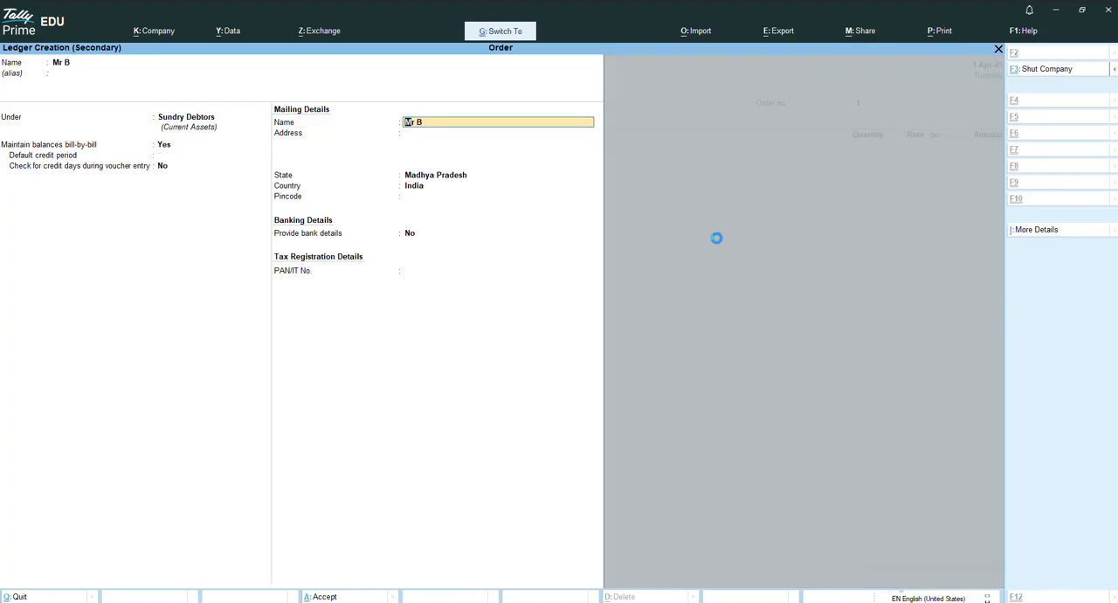
key(ctrl+a)
key(ctrl+a)
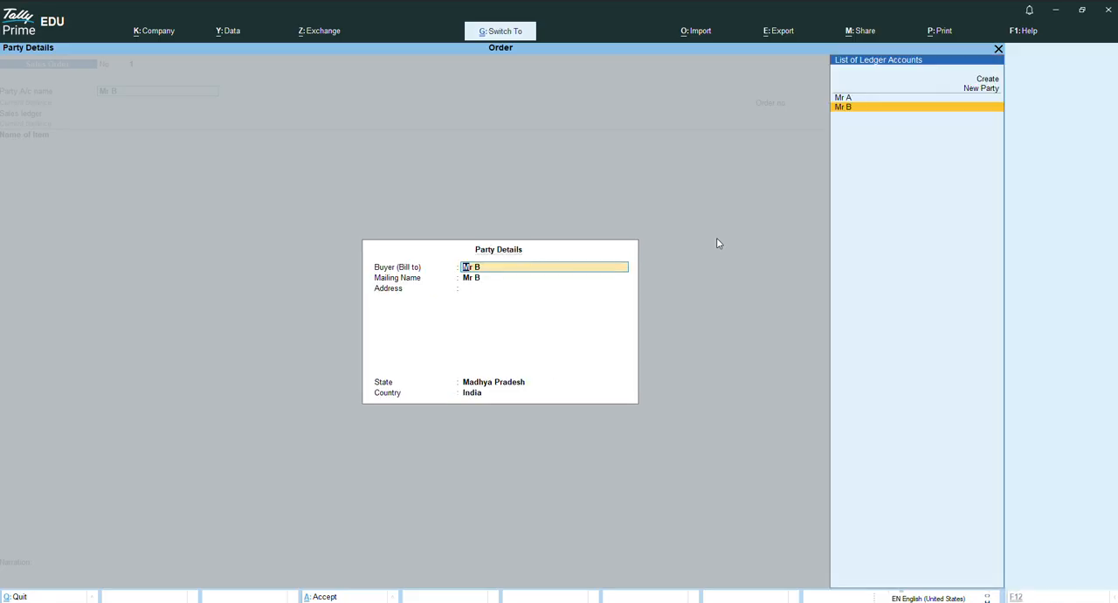
key(ctrl+a)
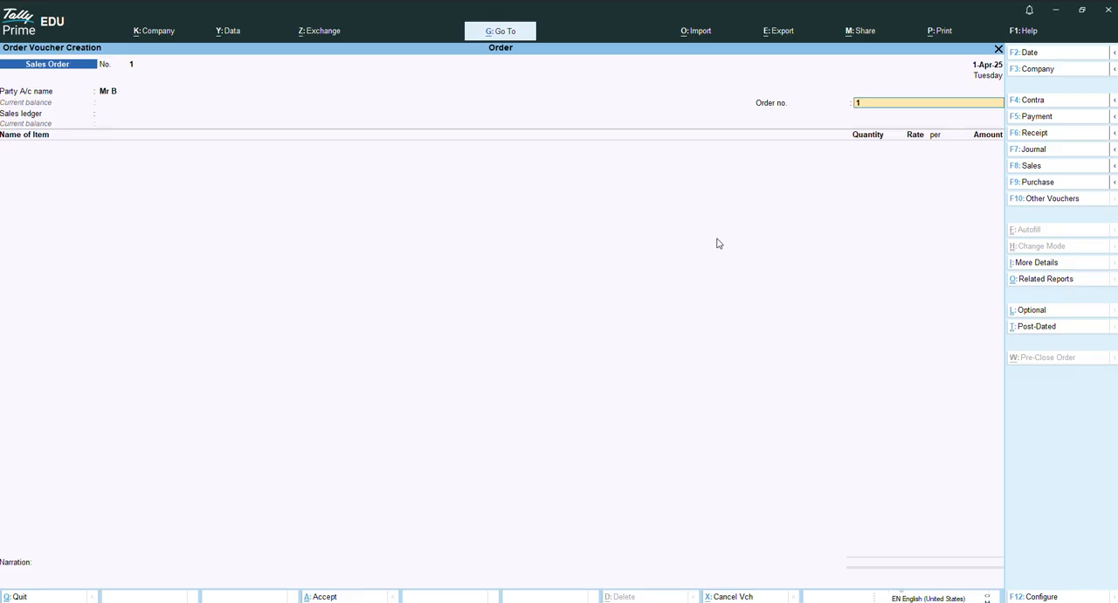
Set the order number to 13 and create a sales ledger named Sales under Sales Accounts.
key(alt+c)
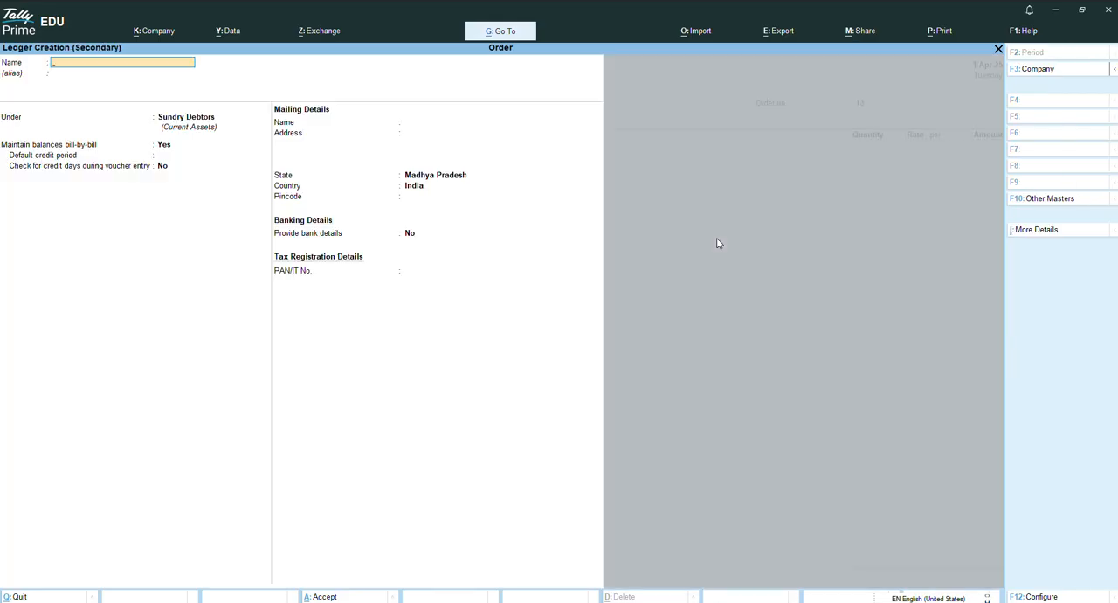
text(Sales)
key(Return)
text(Sa)
key(Return)
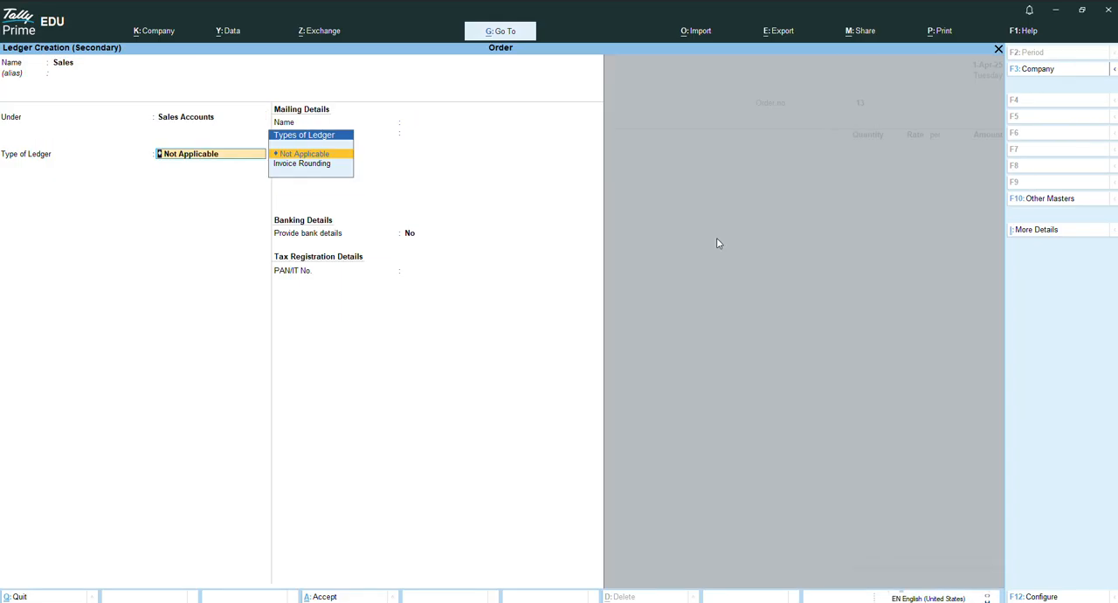
key(ctrl+a)
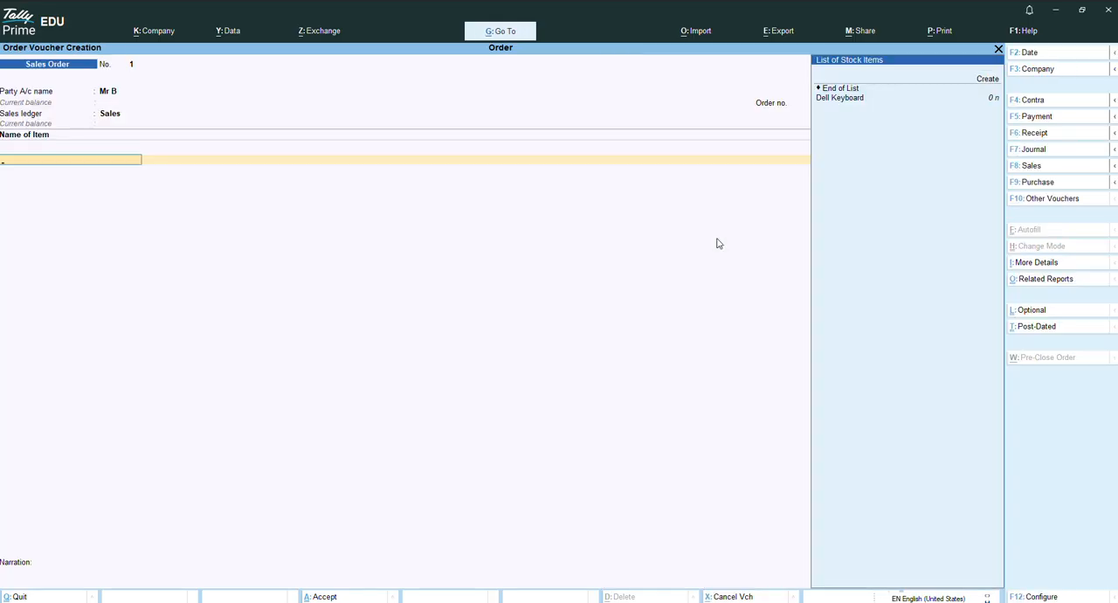
Start creating a new stock item from the sales order's item list and name it Dell Mouse.
key(Up)
key(Up)
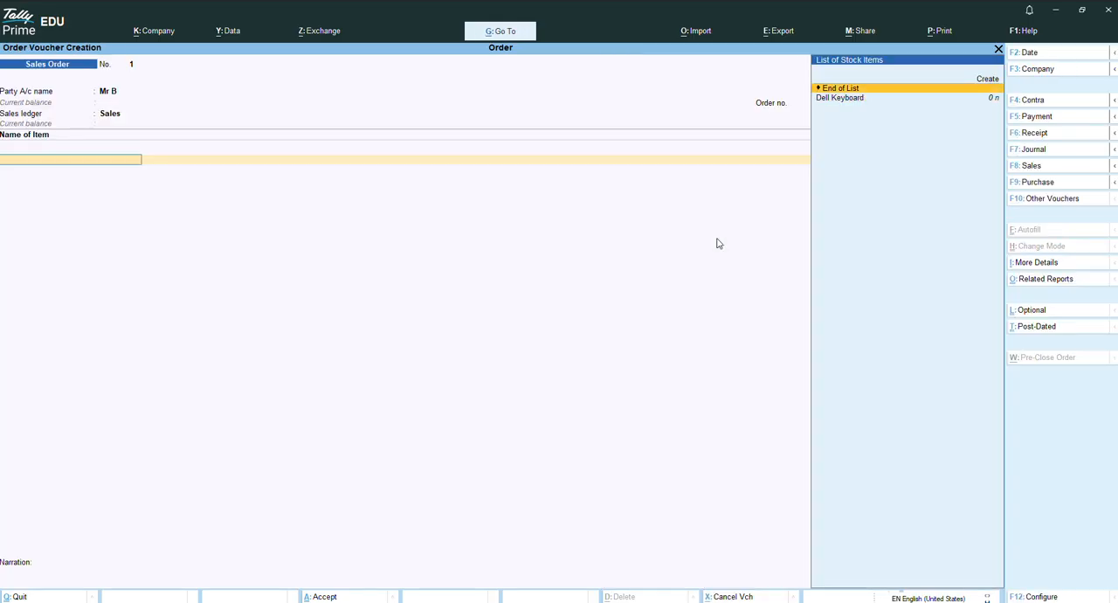
key(Return)
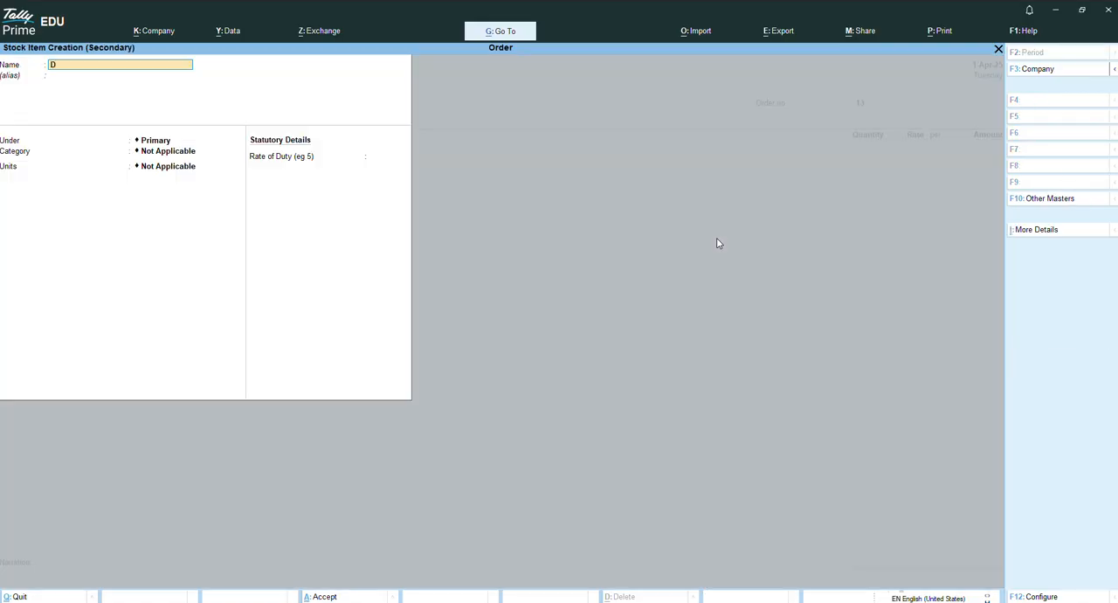
text(Dell Mouse)
key(Return)
Create a stock group named Mouse under Primary for the new item, without adding up item quantities.
key(Return)
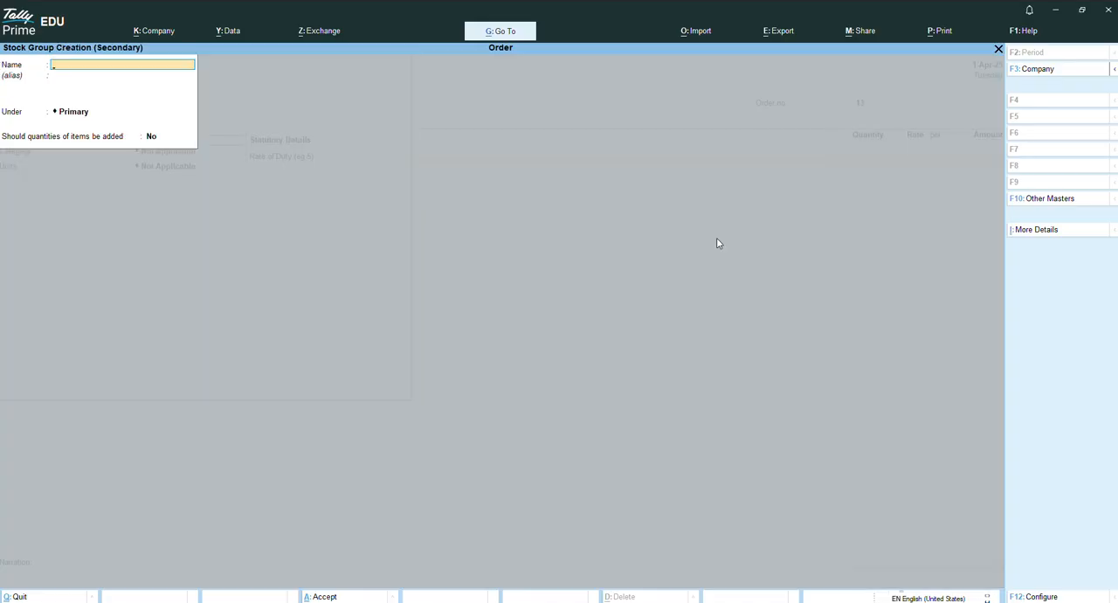
text(Mouse)
key(Return)
key(Return)
key(Return)
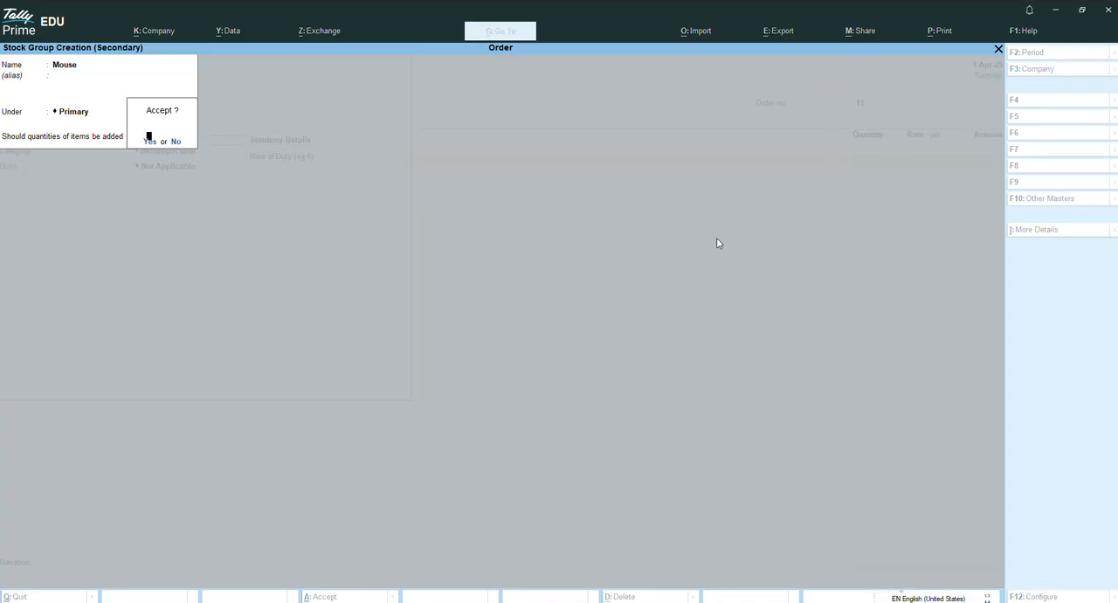
key(Return)
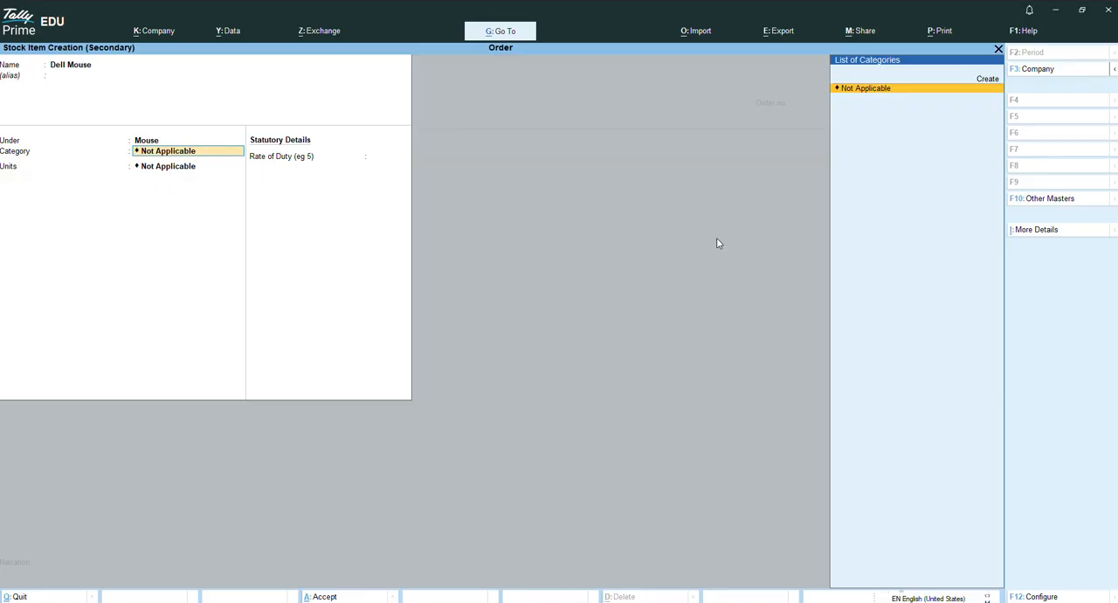
Leave the item's category as Not Applicable, set its unit to n and save the Dell Mouse item.
key(Return)
key(Down)
key(Return)
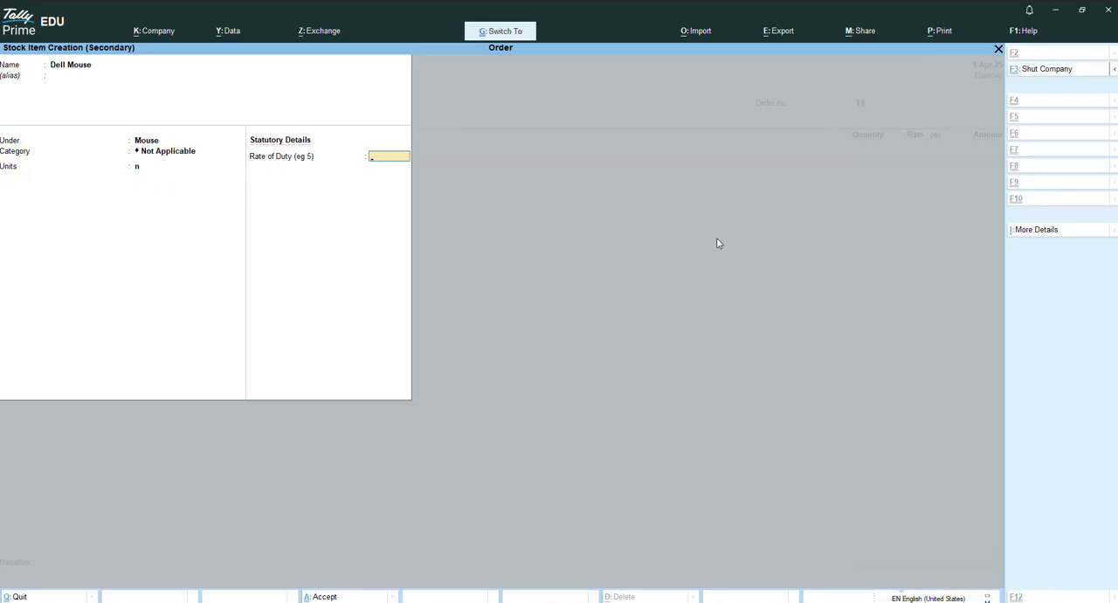
key(ctrl+a)
Set the Dell Mouse allocation's due date to 1-Aug-25 and its quantity to 20.
text(1/8)
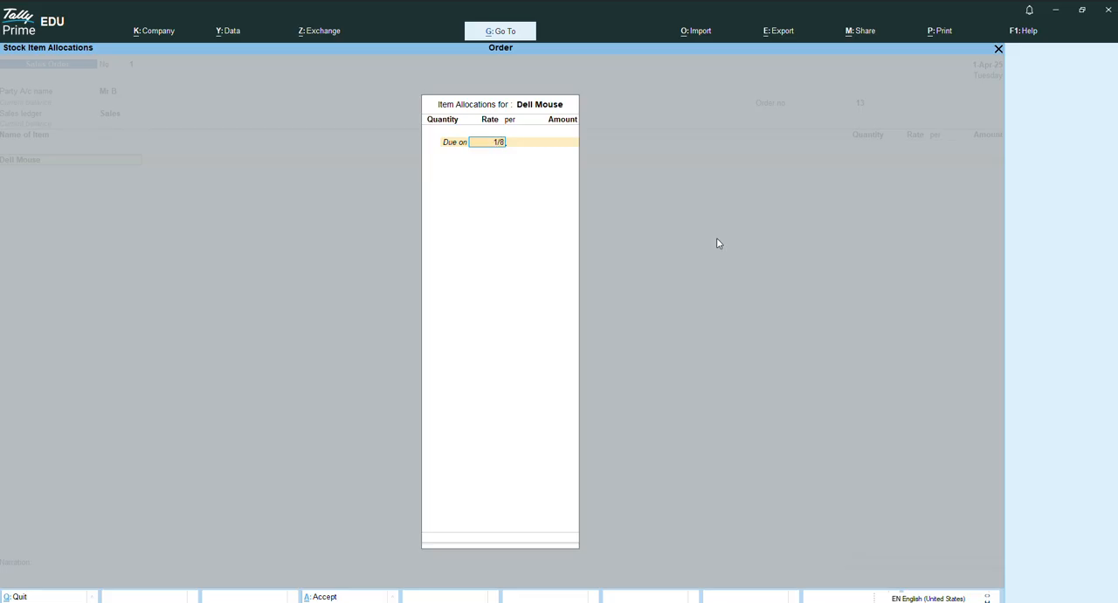
key(Return)
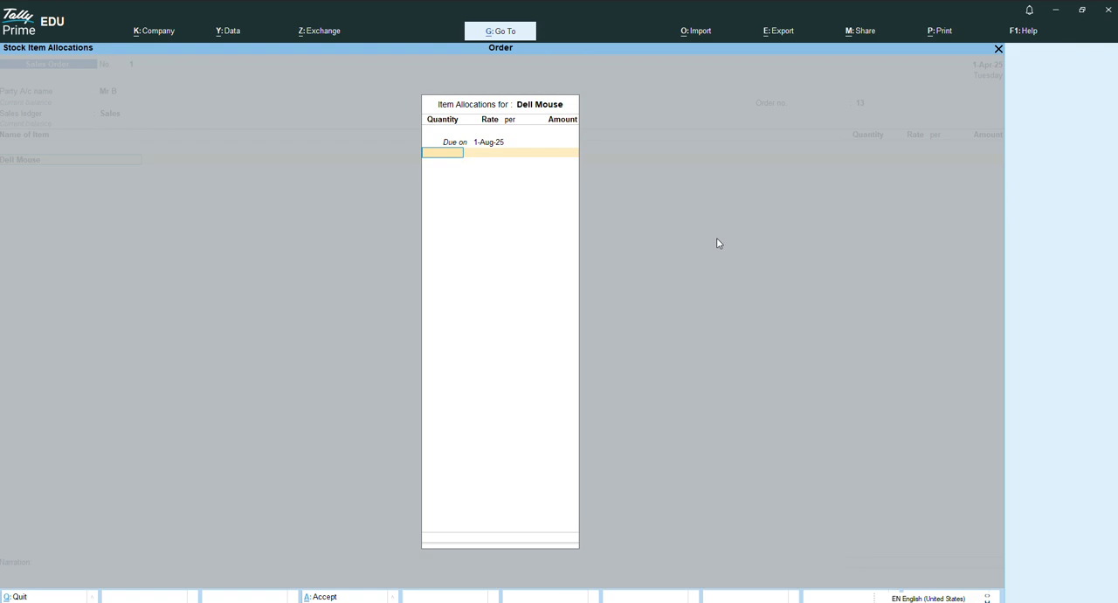
text(20)
key(Return)
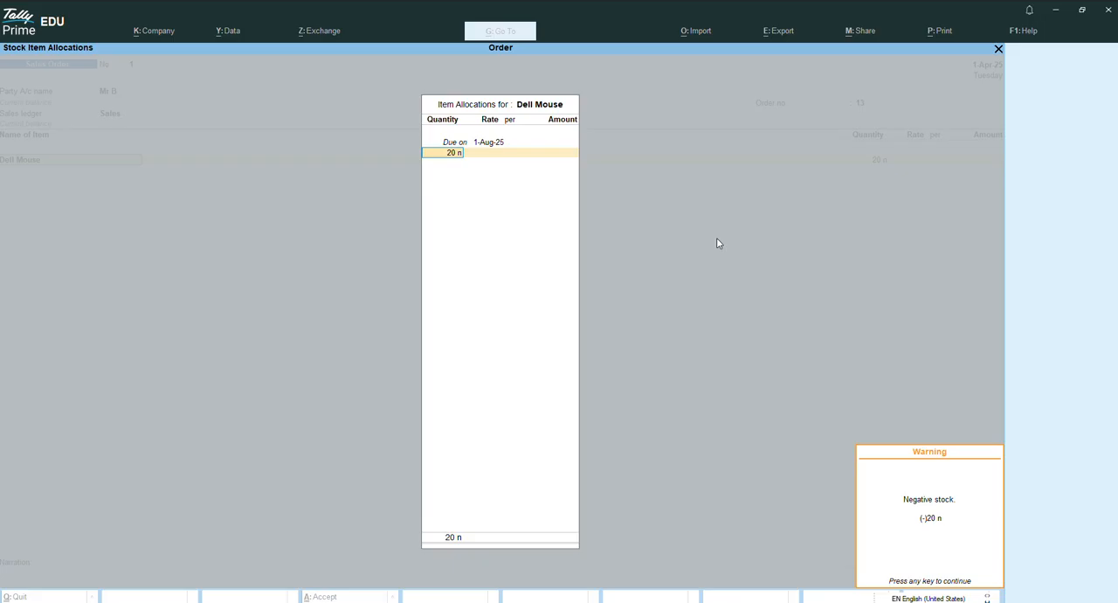
key(Return)
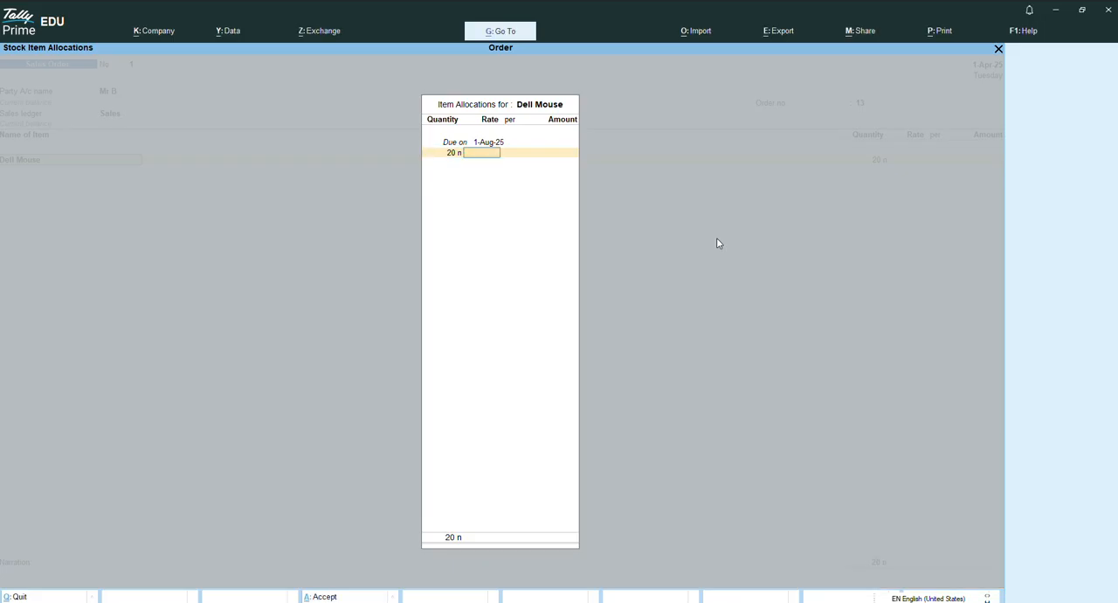
Set the Dell Mouse rate to 300, finish the item allocation and save the sales order.
text(150)
key(BackSpace)
key(BackSpace)
text(300)
key(Return)
key(Return)
key(Return)
key(Return)
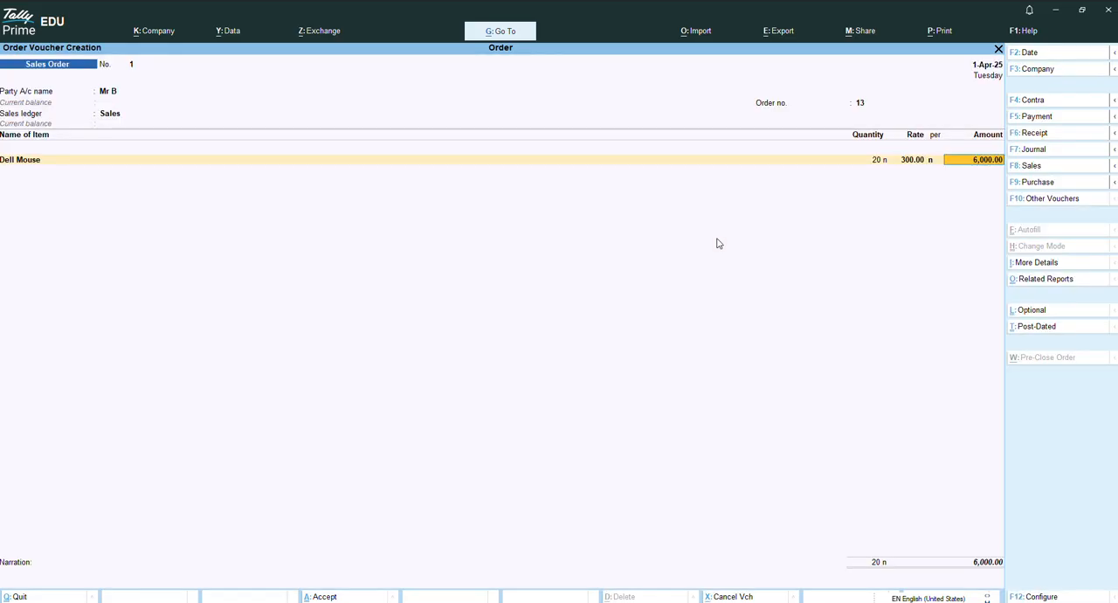
key(Return)
key(Return)
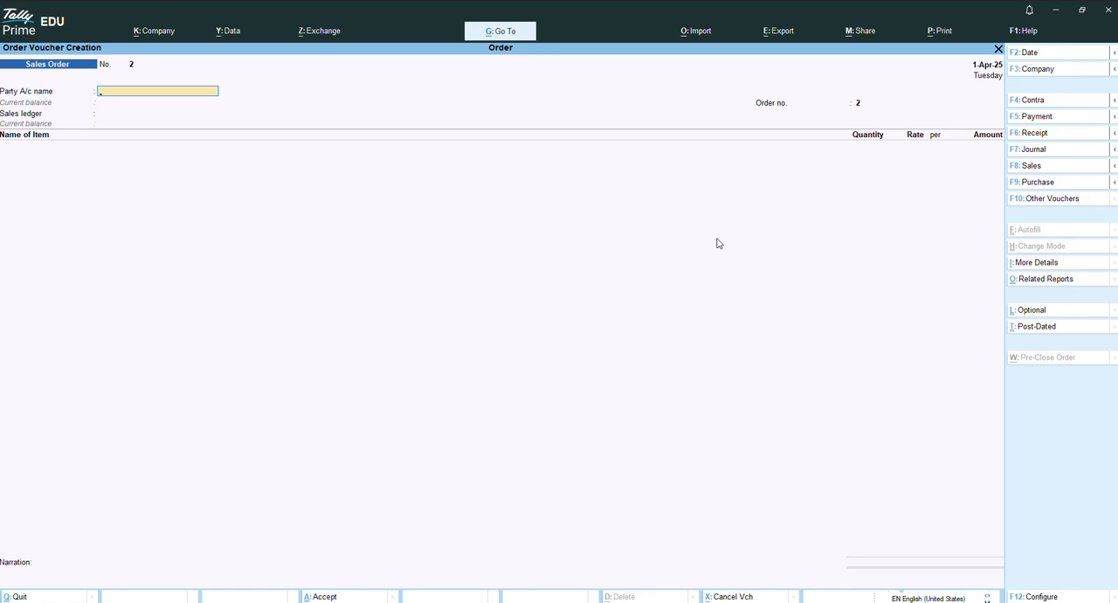
Change the voucher date to 1-May-25 and switch to a Purchase voucher.
key(F2)
text(1-5)
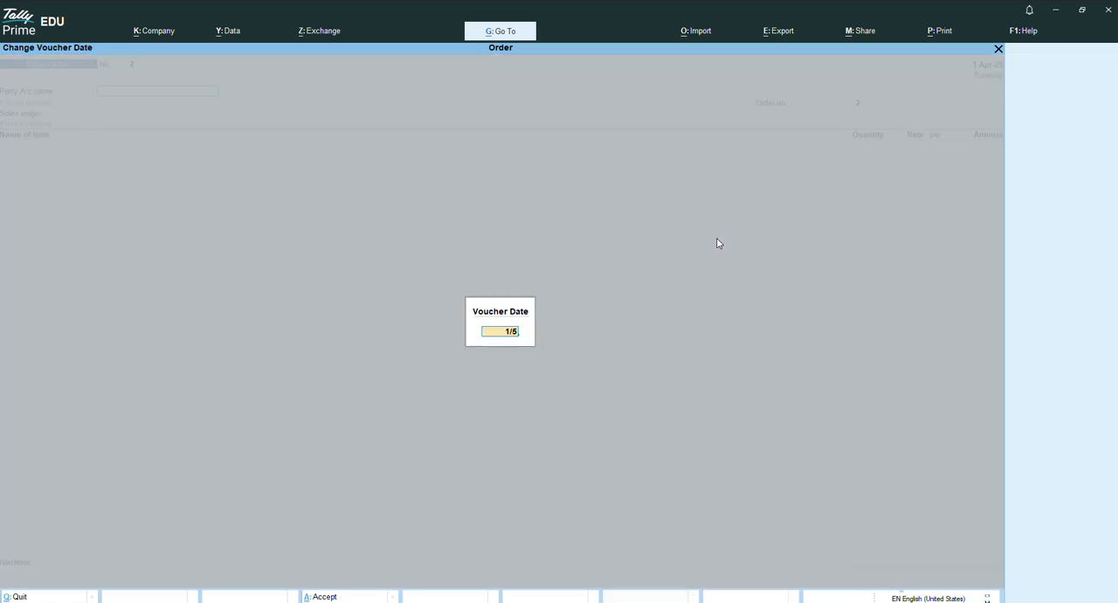
key(Return)
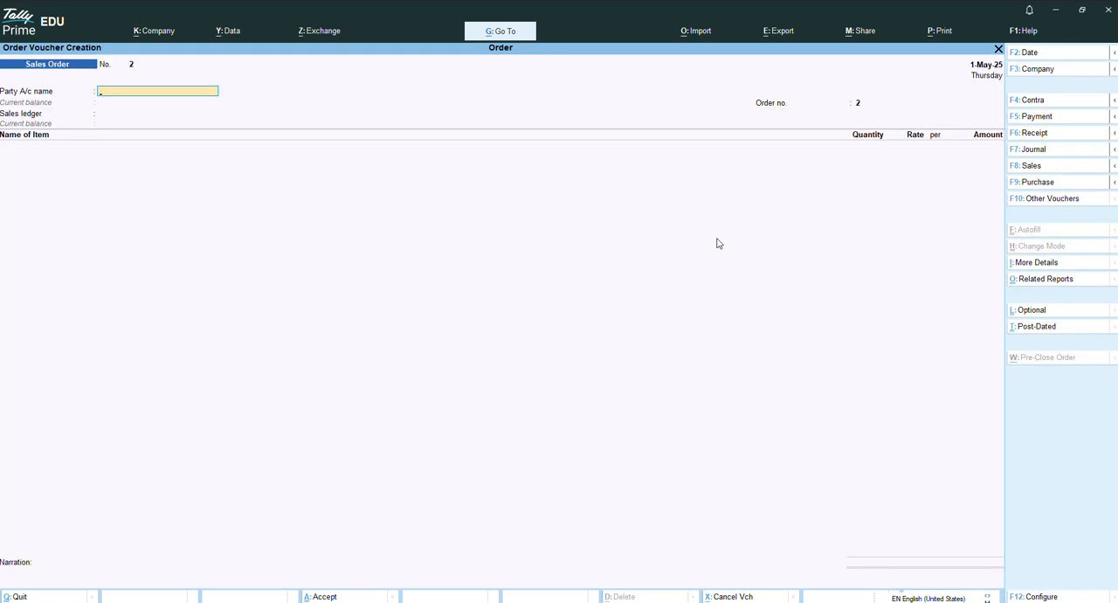
key(F9)
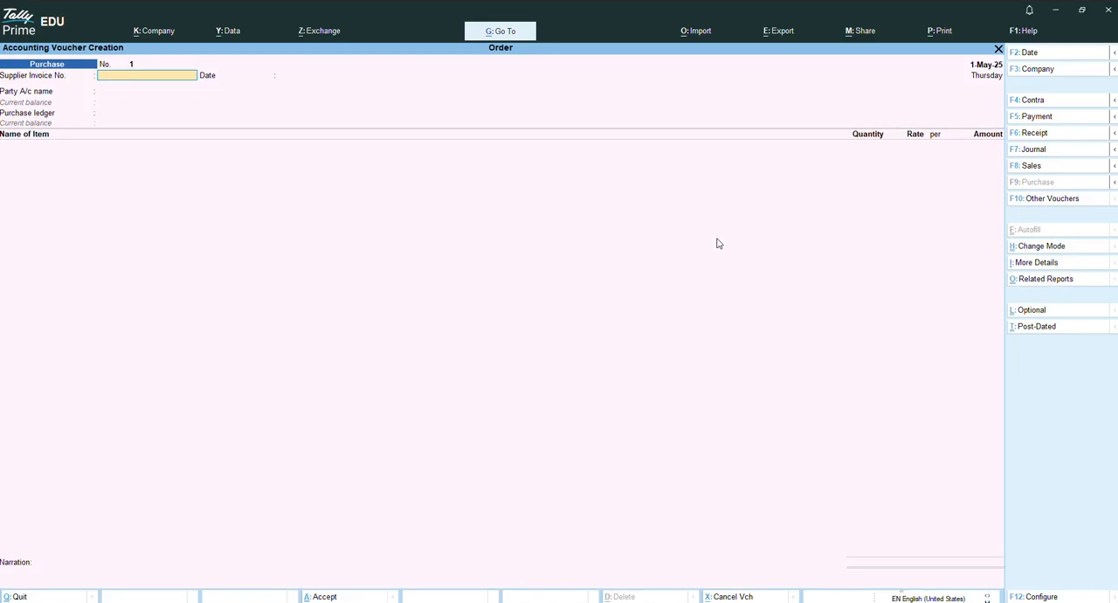
Choose the existing supplier as the party and Purchase as the purchase ledger, leaving the supplier invoice and receipt details blank.
key(Return)
key(Return)
key(Down)
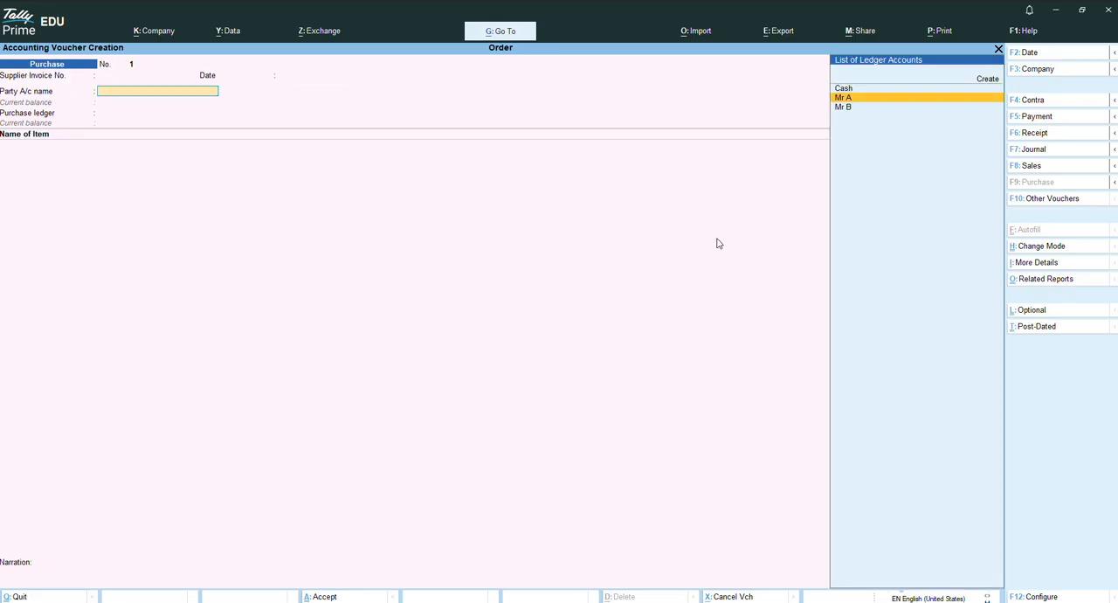
key(Return)
key(Return)
key(Return)
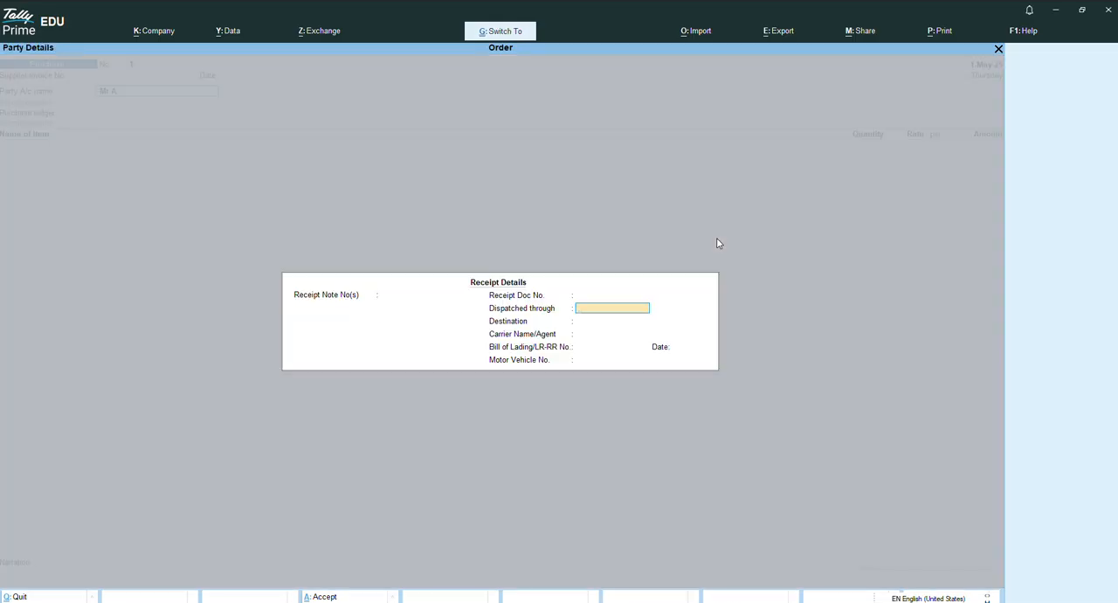
key(ctrl+a)
key(ctrl+a)
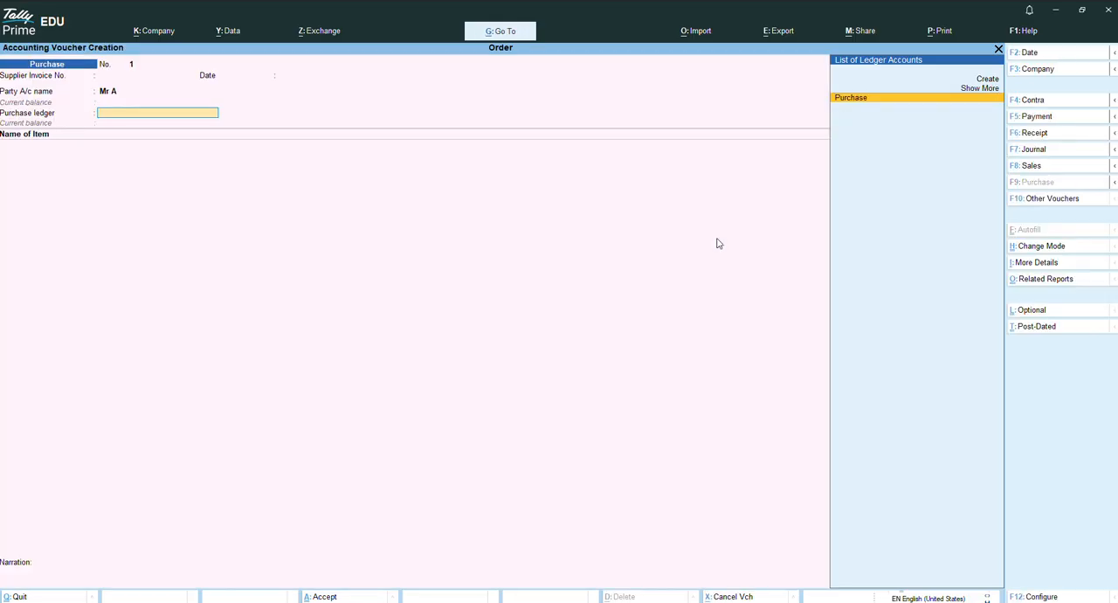
key(Return)
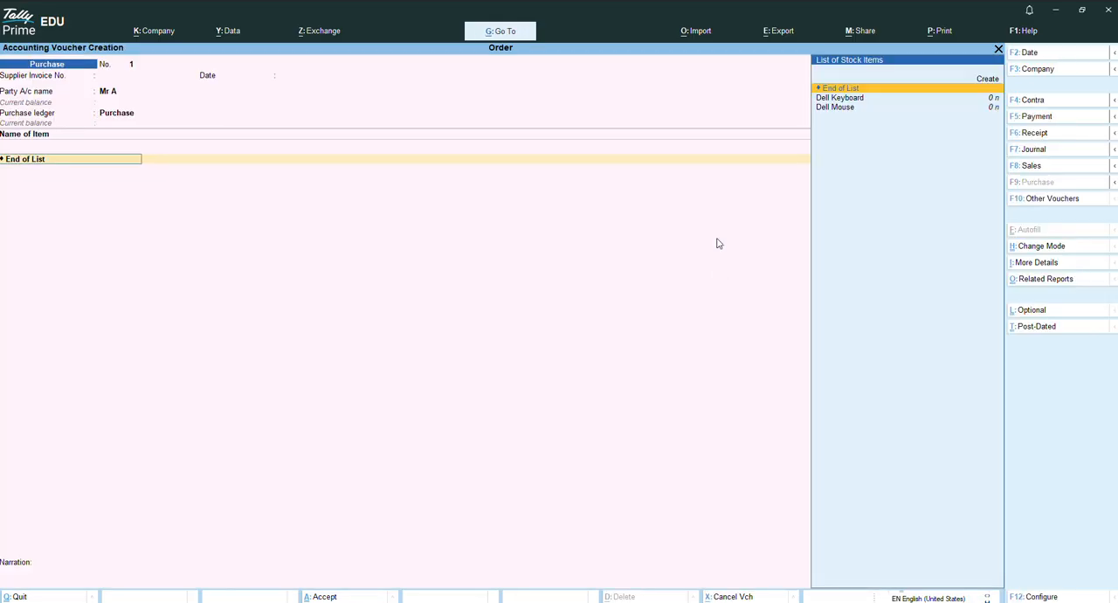
Add Dell Keyboard to the purchase voucher and allocate it against the existing purchase order due 1-May-25.
key(Up)
key(Down)
key(Down)
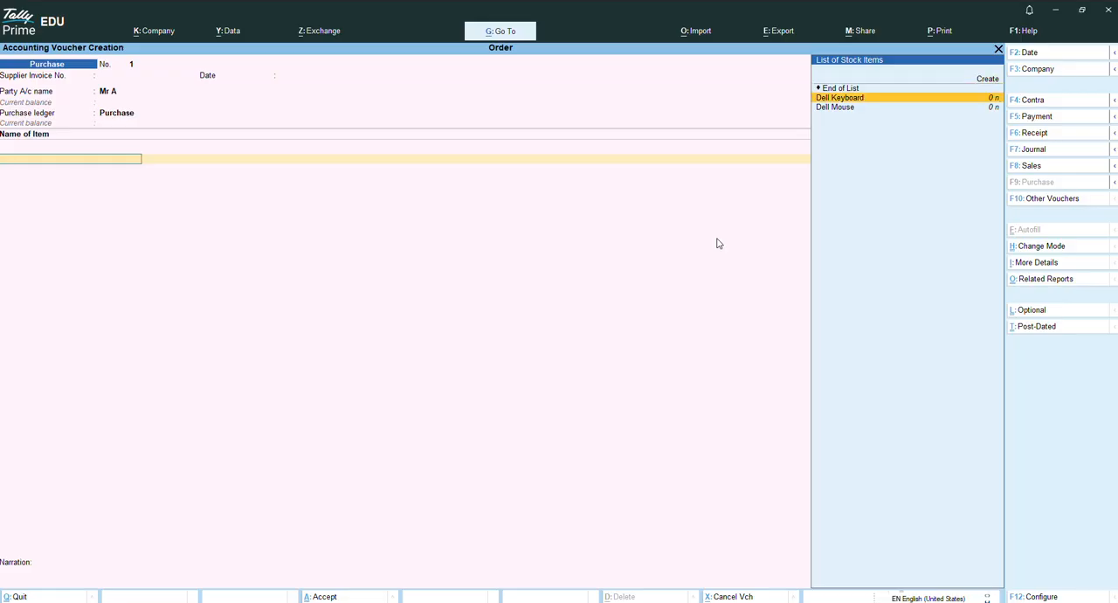
key(Return)
key(Up)
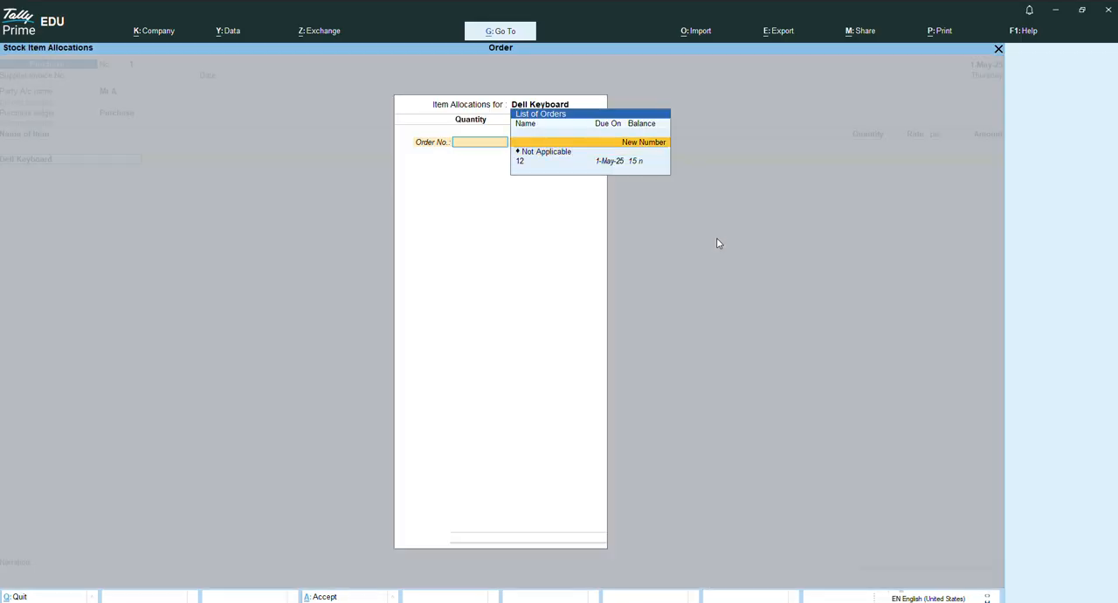
key(Down)
key(Down)
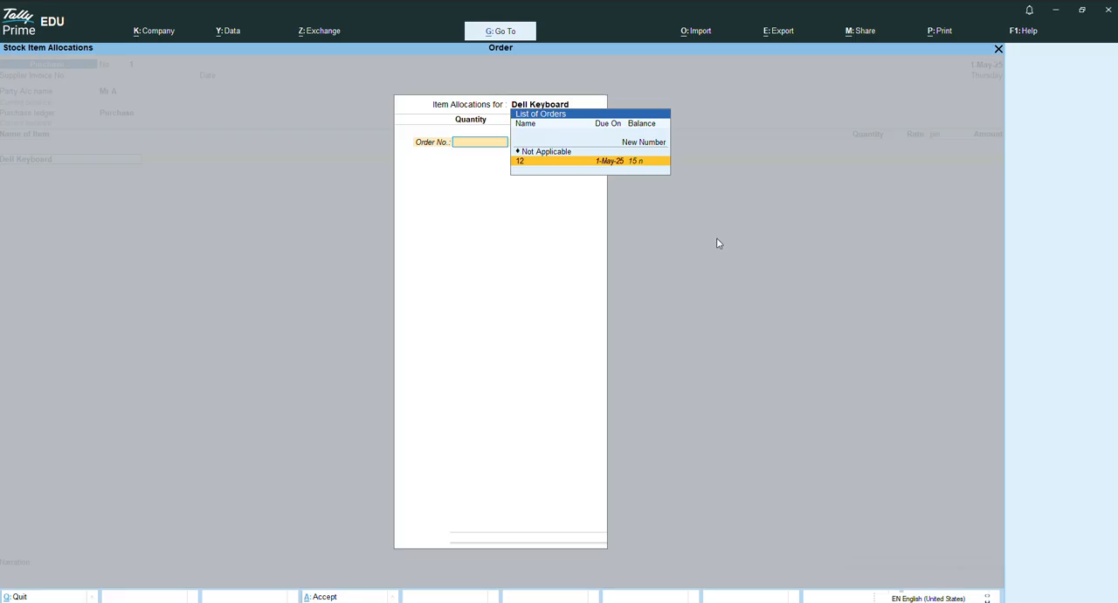
key(Up)
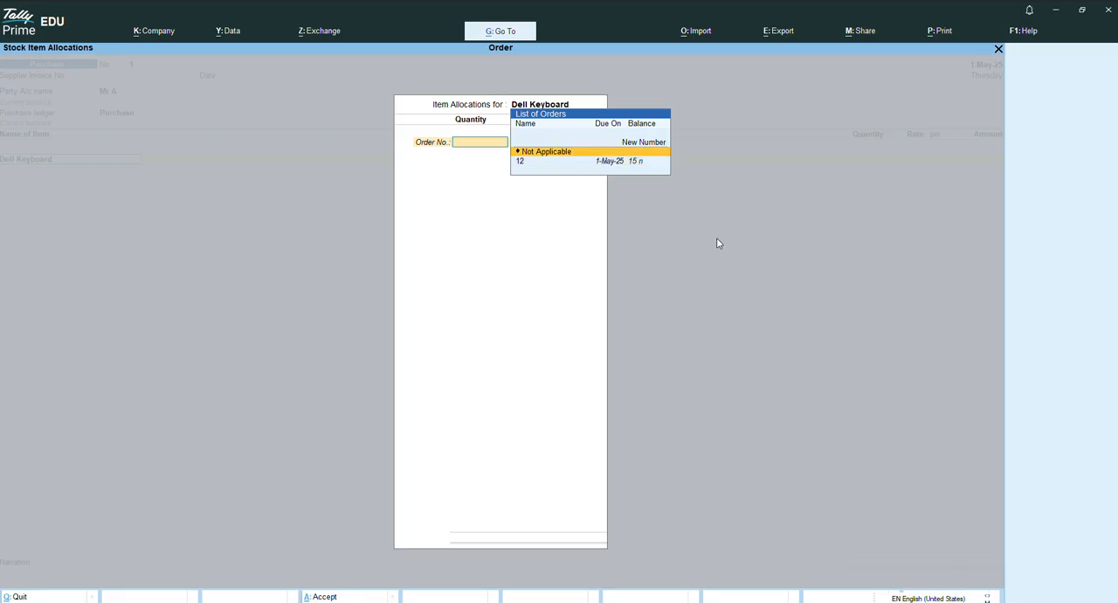
key(Up)
key(Down)
key(Down)
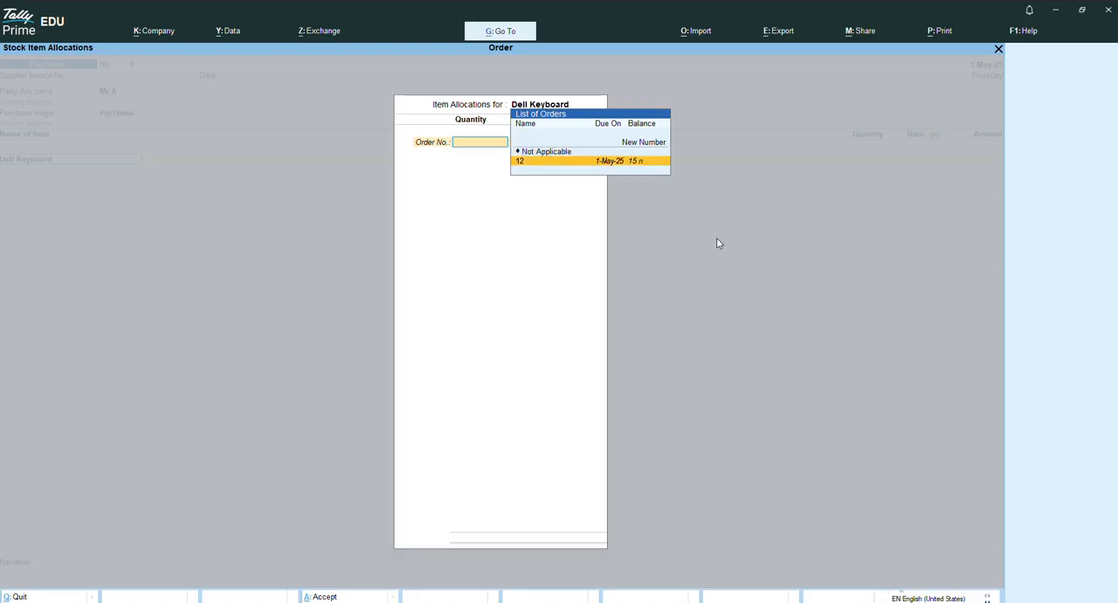
key(Return)
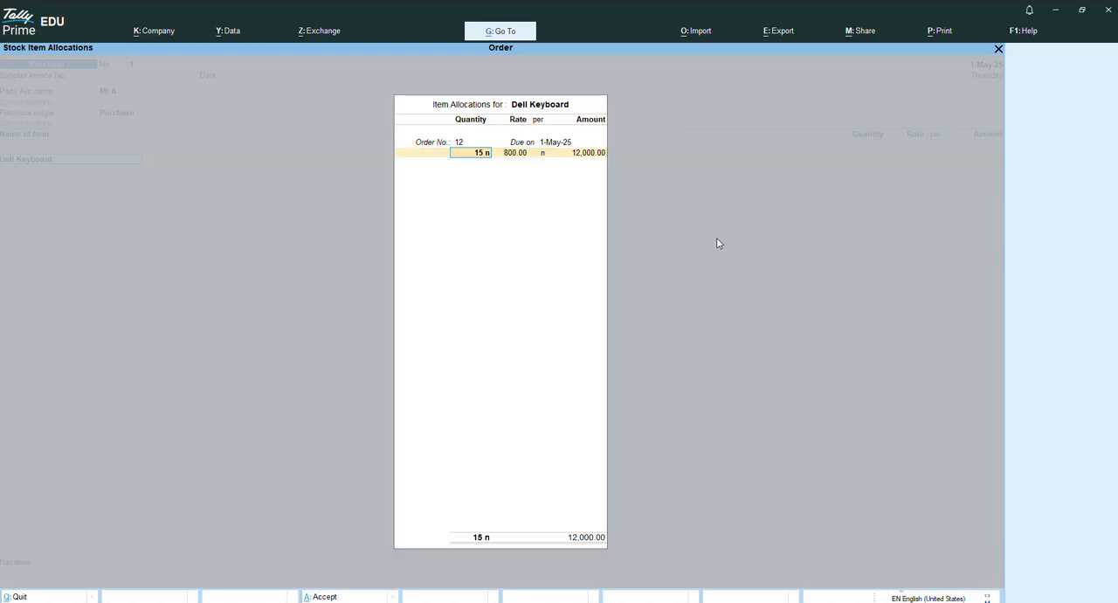
Set the received Dell Keyboard quantity to 10 and keep the rate of 800.00.
key(Return)
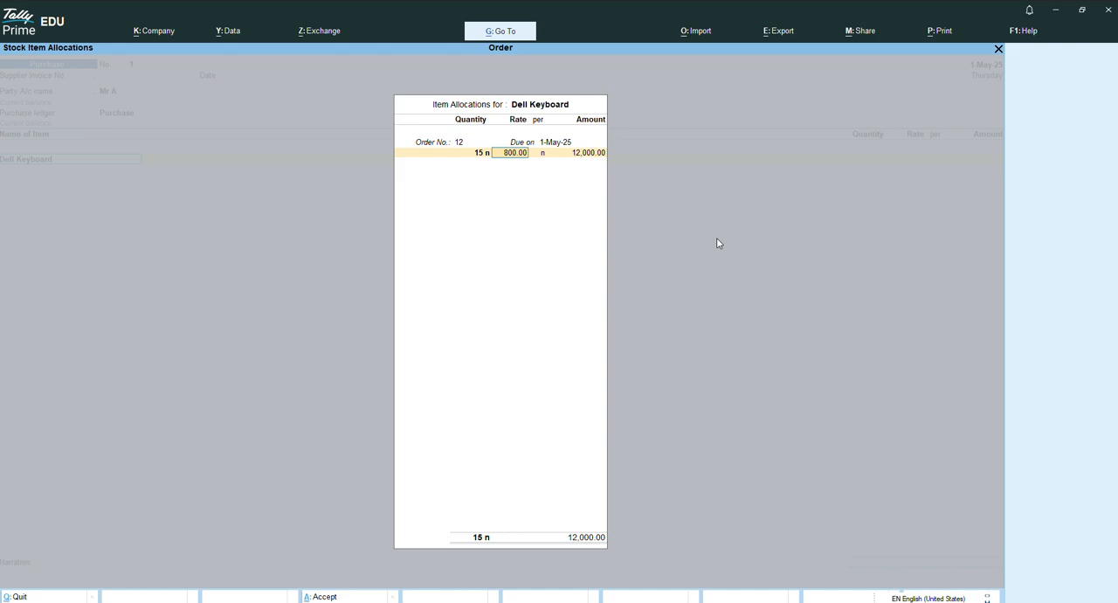
key(BackSpace)
text(10)
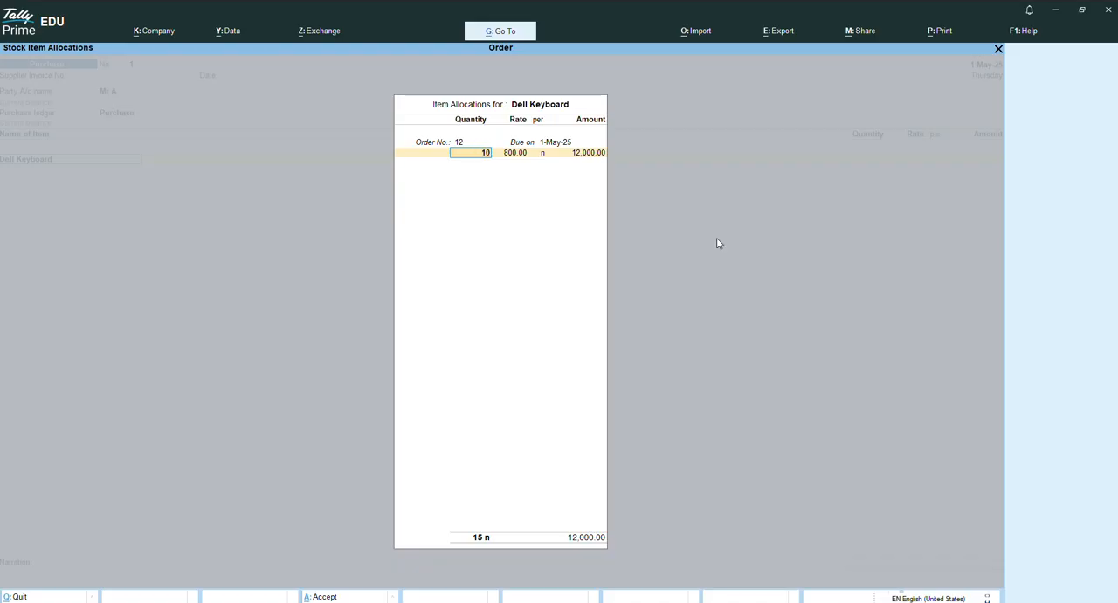
key(Return)
key(Return)
key(Return)
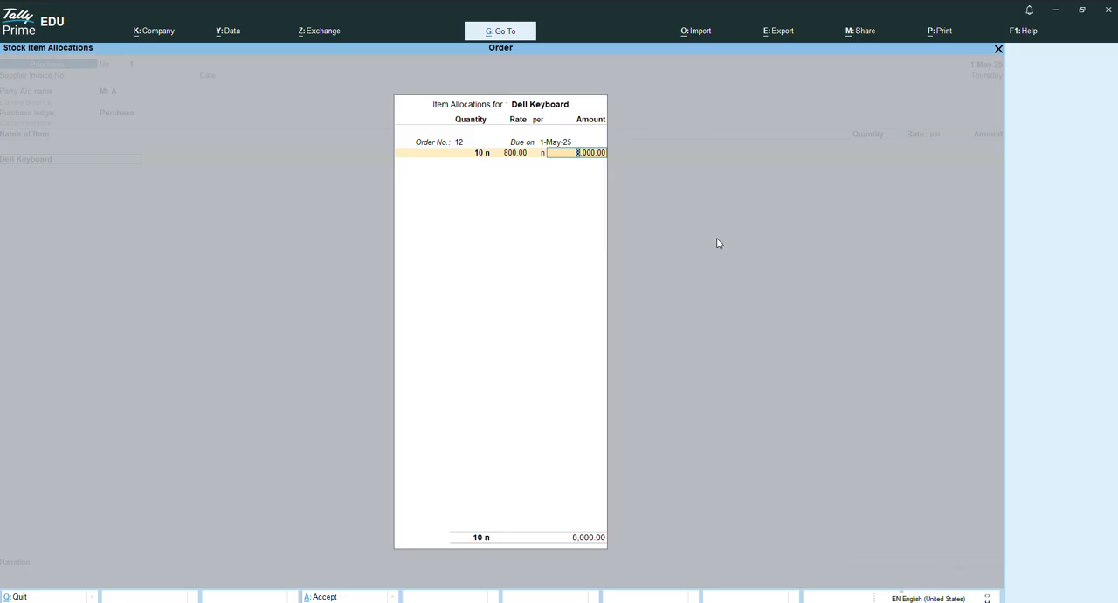
key(Return)
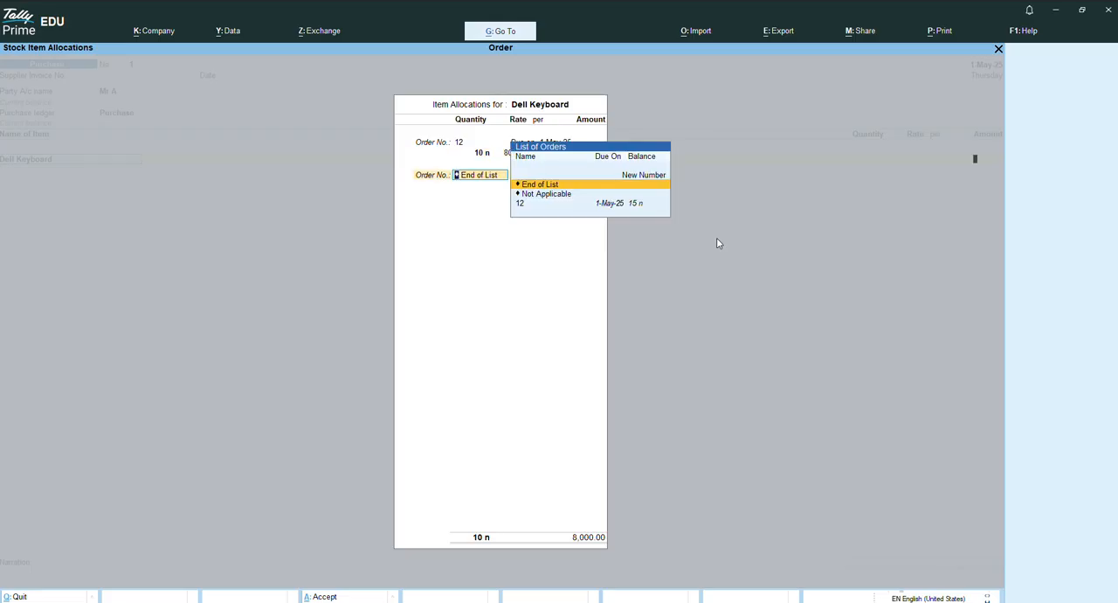
Finish the Dell Keyboard allocation without further orders and save the purchase voucher.
key(Return)
key(Return)
key(ctrl)
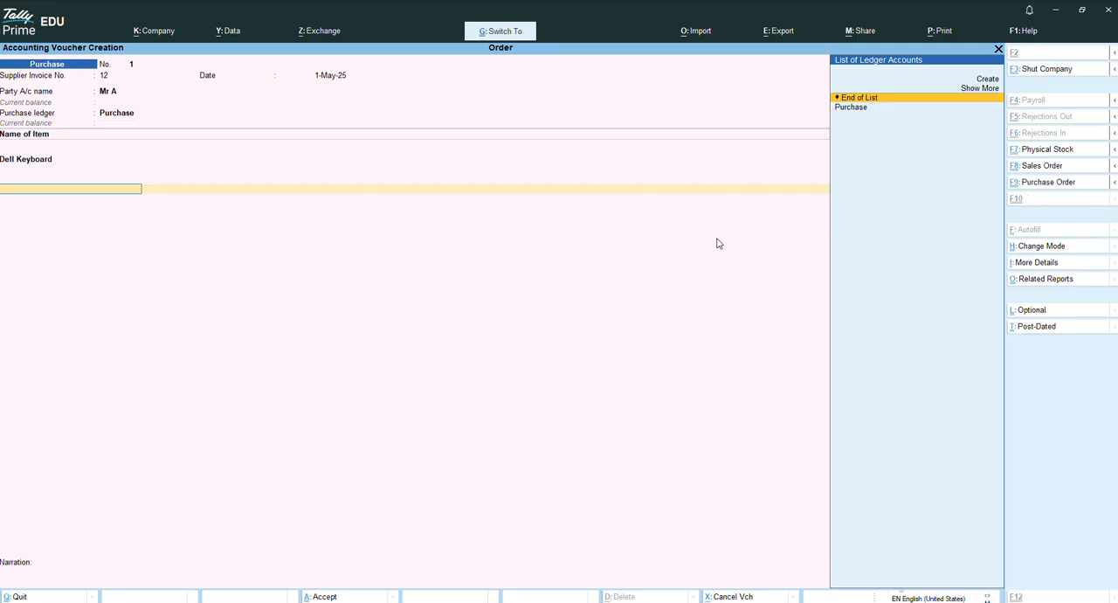
key(ctrl+a)
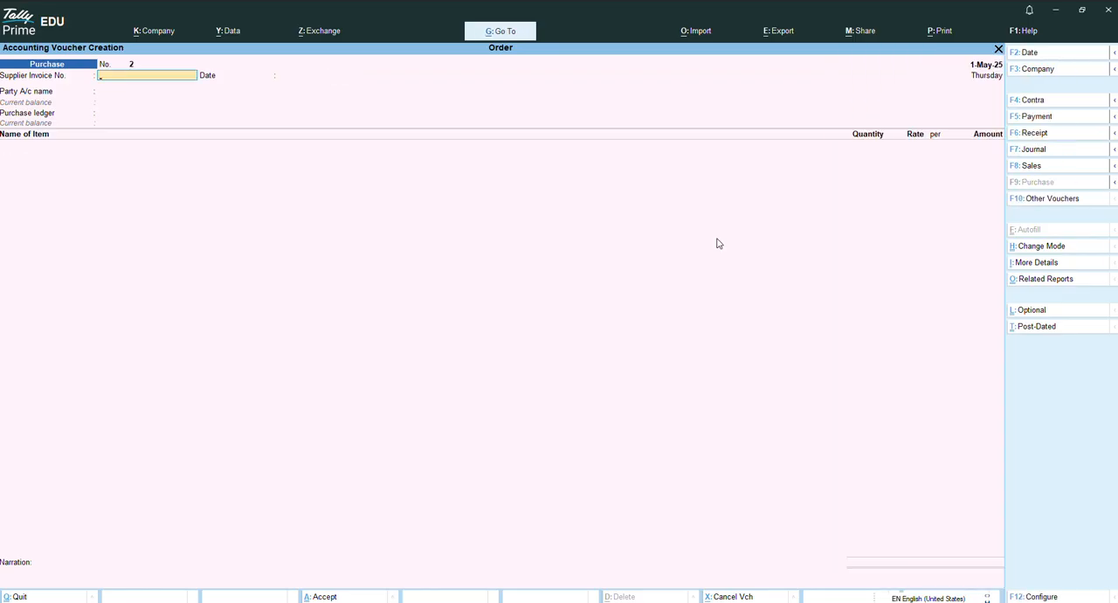
Start a Sales voucher with the existing customer as the party, accept the default details and choose Sales as the sales ledger.
key(F8)
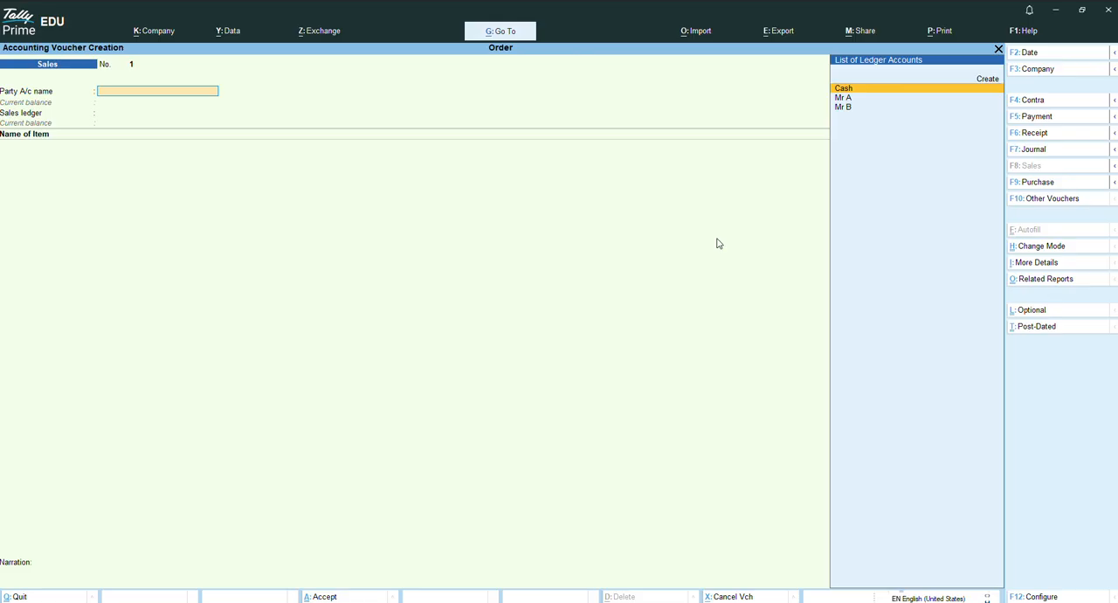
key(Down)
key(Down)
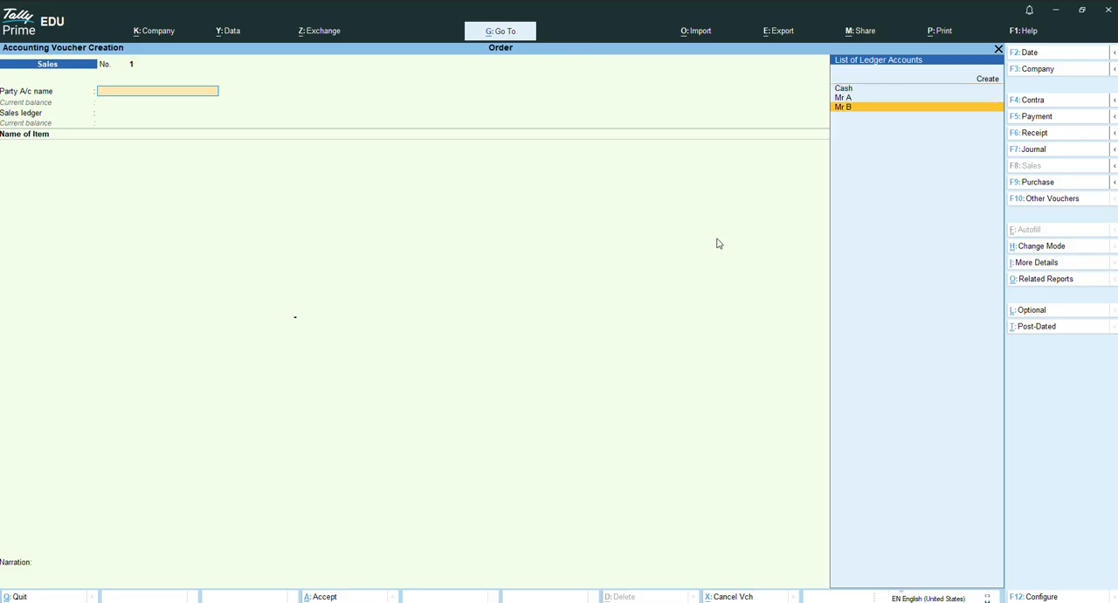
key(Return)
key(Return)
key(Return)
key(ctrl+a)
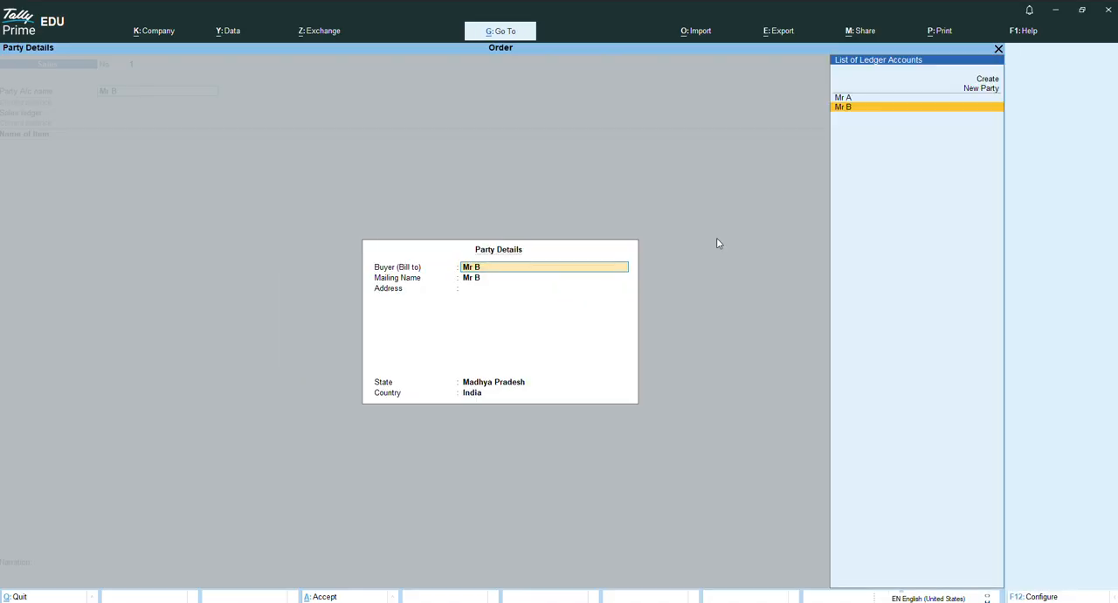
key(ctrl+a)
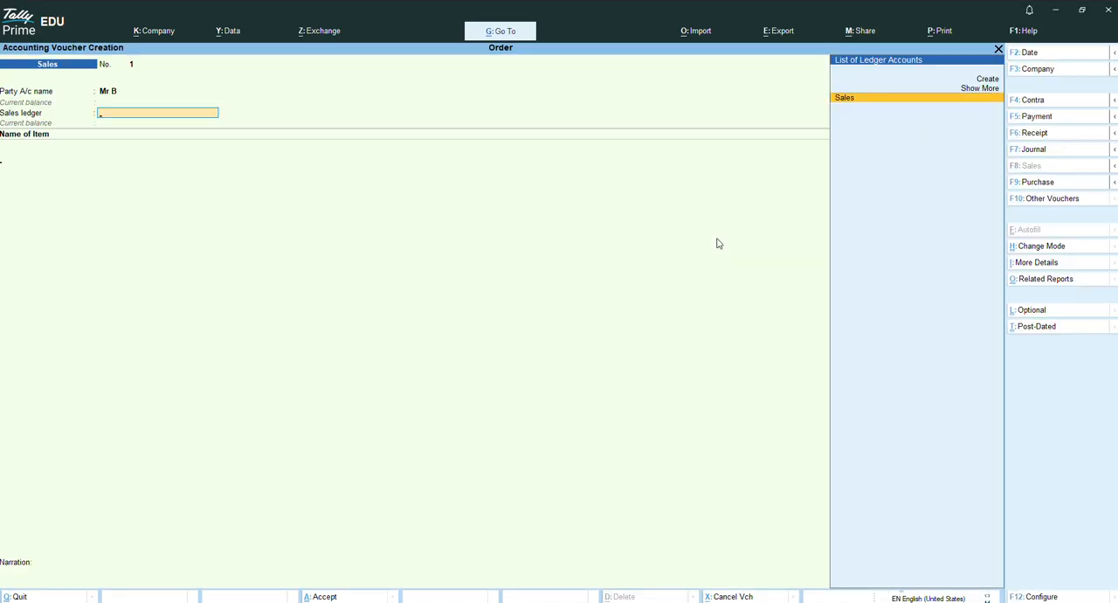
key(Return)
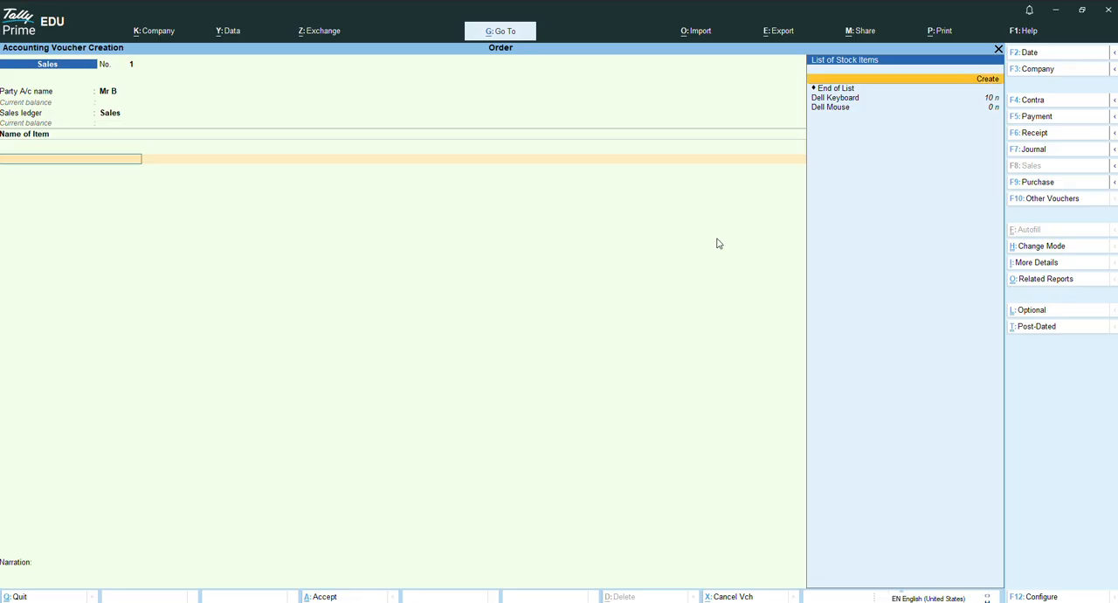
Add Dell Mouse to the sales voucher and allocate it against the existing sales order due 1-Aug-25.
key(Down)
key(Down)
key(Down)
key(Return)
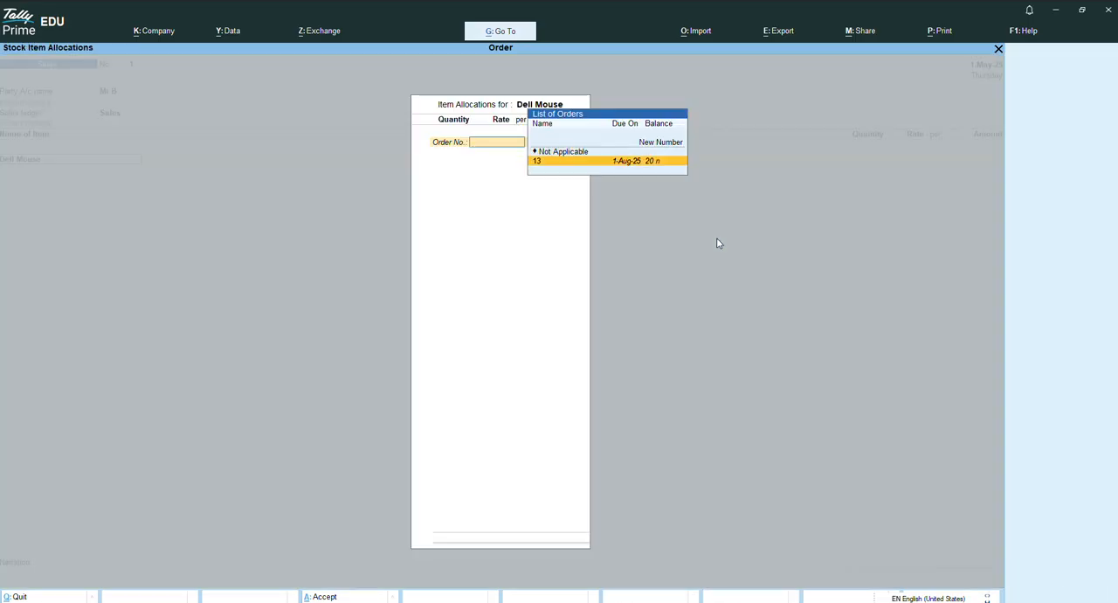
key(Return)
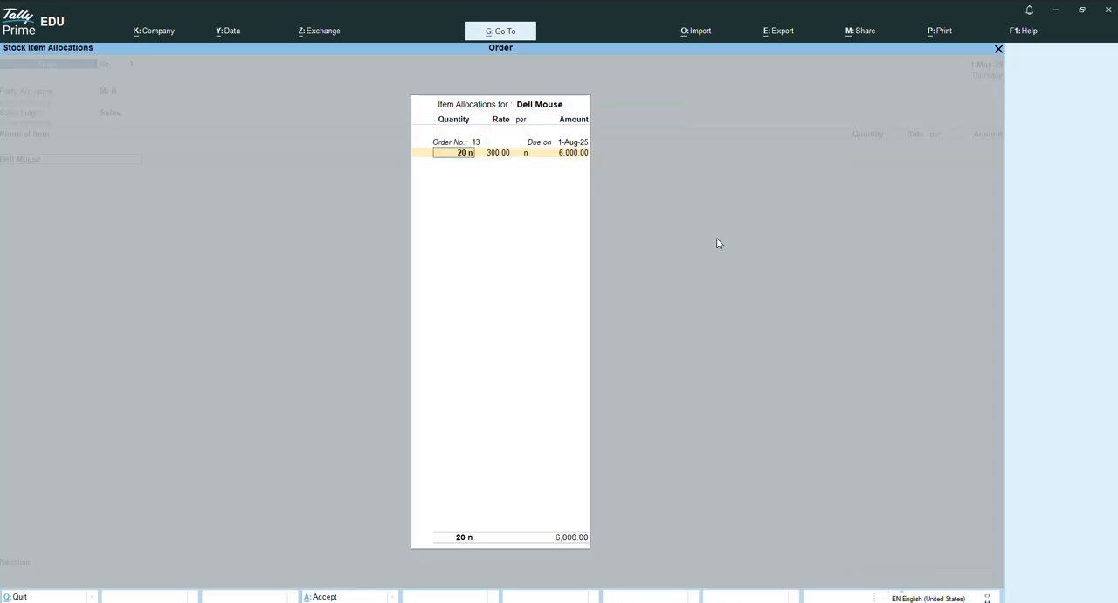
Set the Dell Mouse quantity to 15 and accept it despite the lack of stock.
text(15)
key(Return)
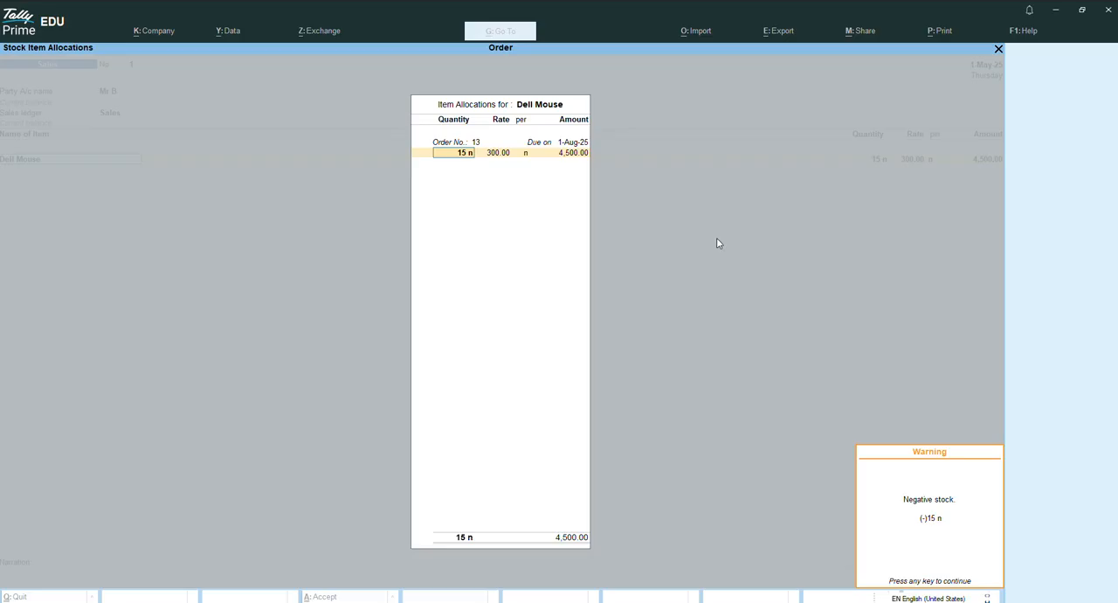
key(Return)
key(Return)
key(Return)
key(Return)
key(Return)
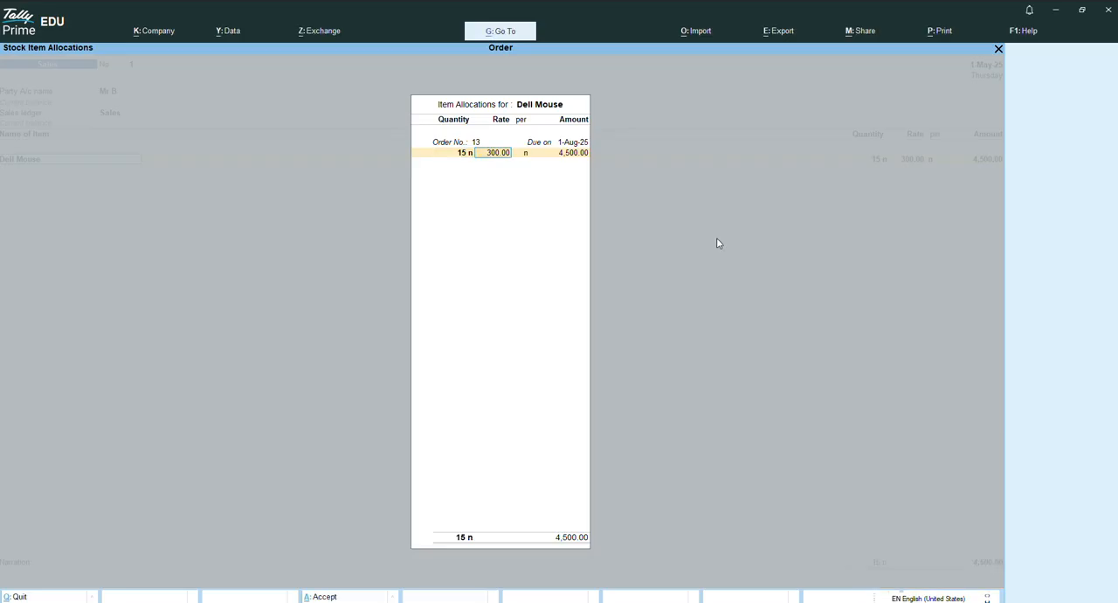
Save the sales voucher and leave voucher entry.
key(ctrl)
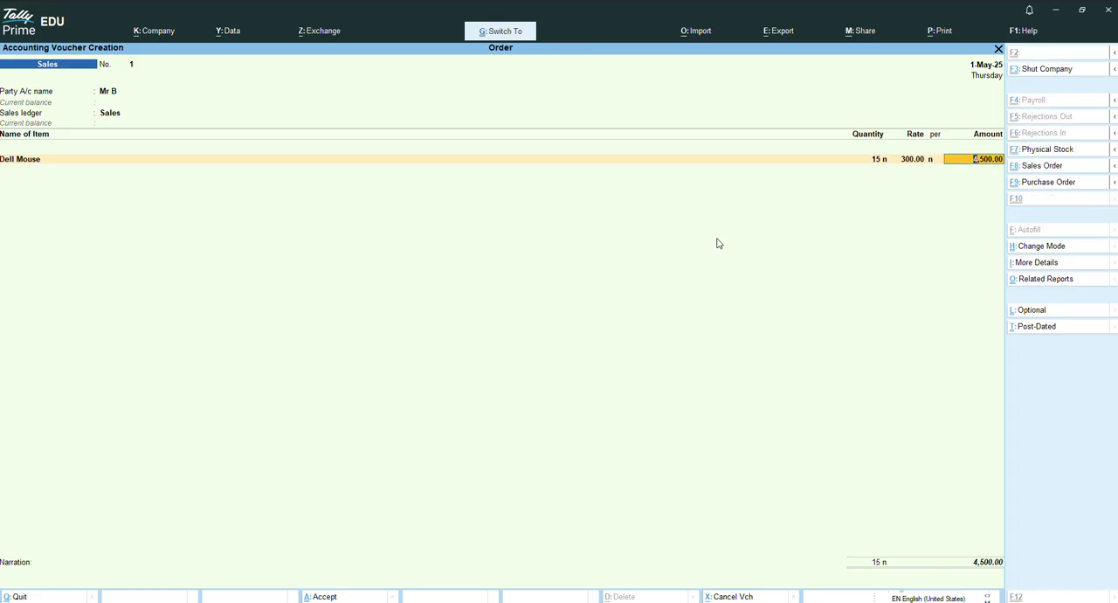
key(ctrl+a)
key(Escape)
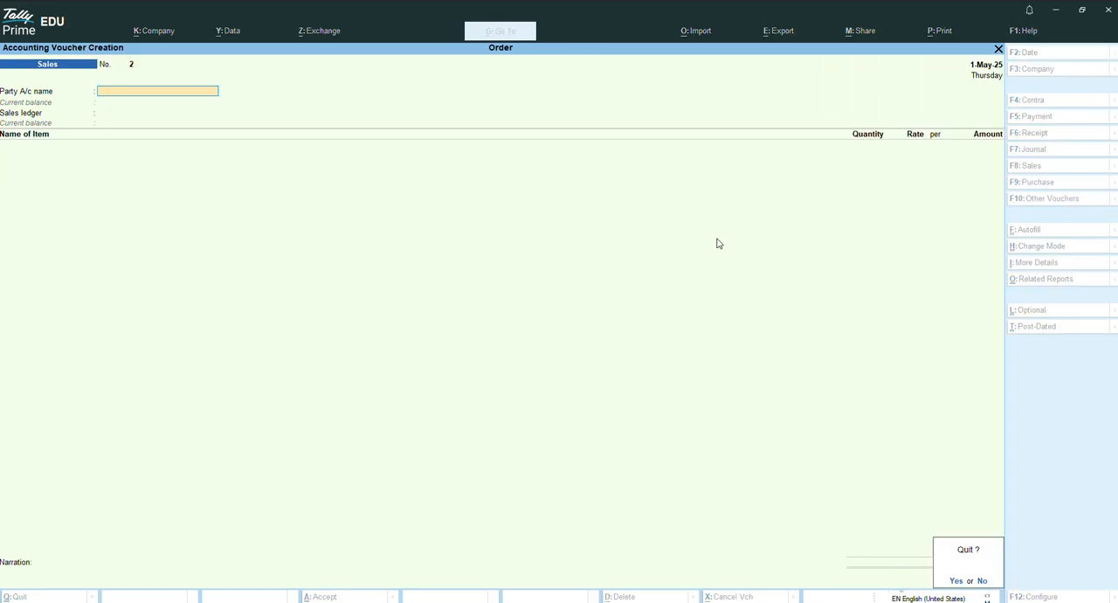
key(Return)
Open the Inventory Books among the additional reports.
key(Down)
key(Down)
key(Down)
key(Down)
key(Down)
key(Down)
key(Down)
key(Down)
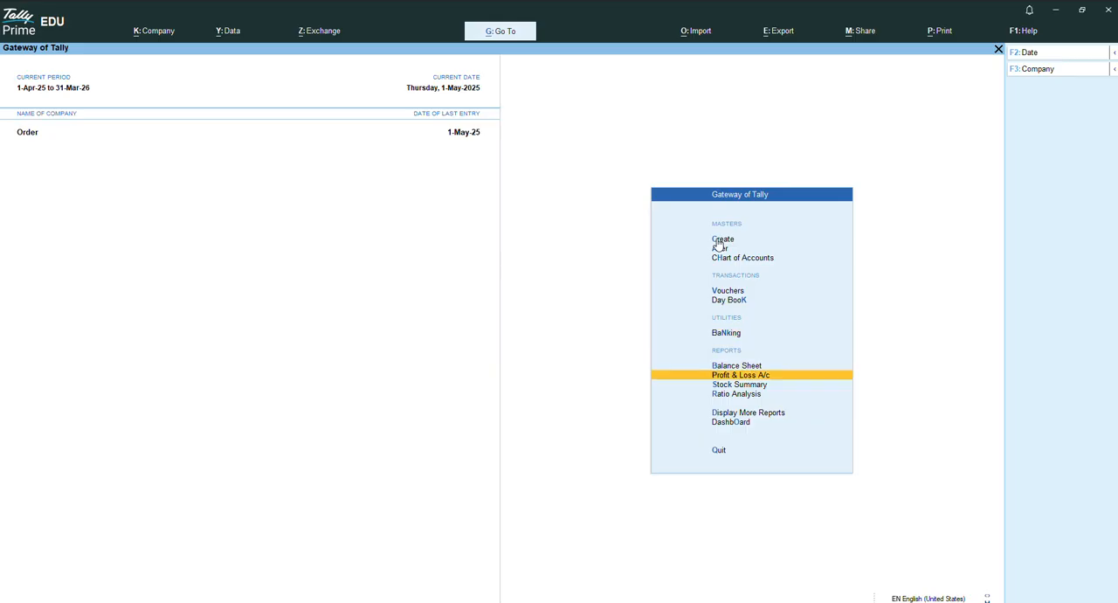
key(Up)
key(Return)
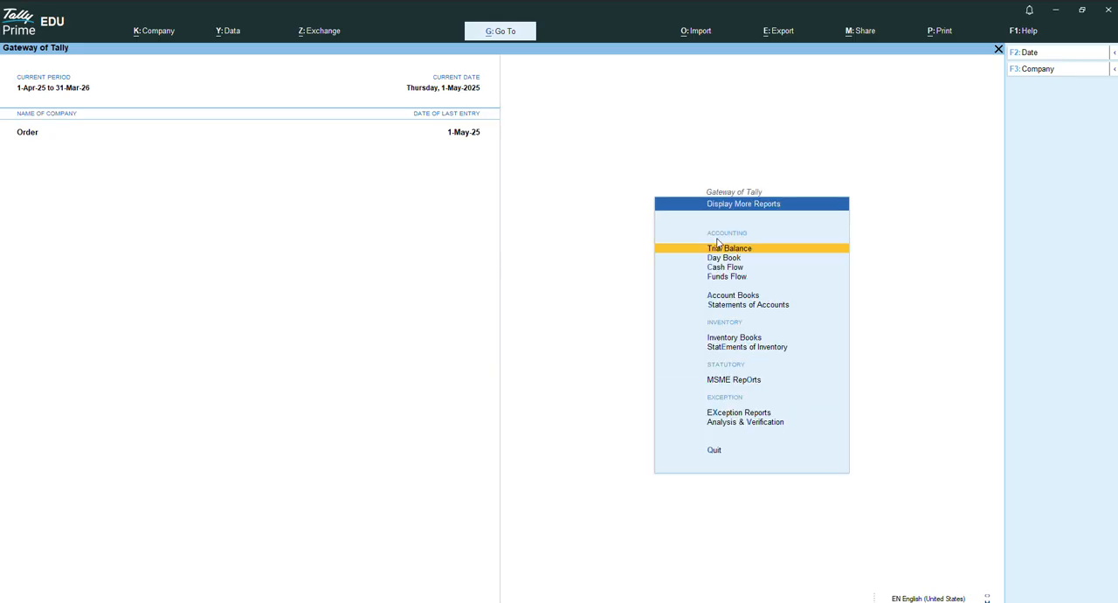
key(Down)
key(Down)
key(Down)
key(Down)
key(Down)
key(Down)
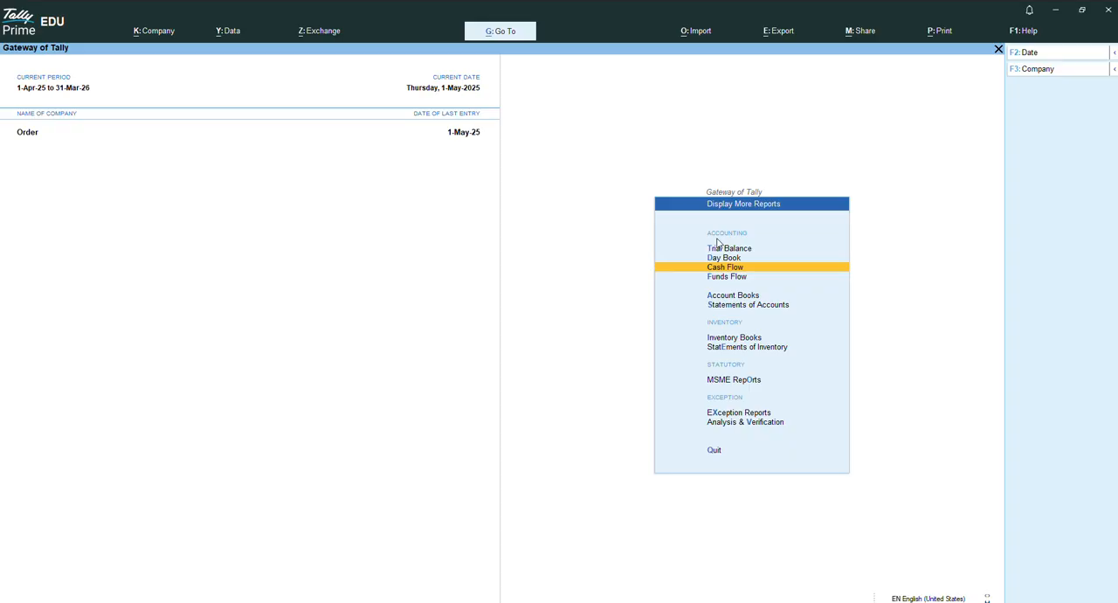
key(Return)
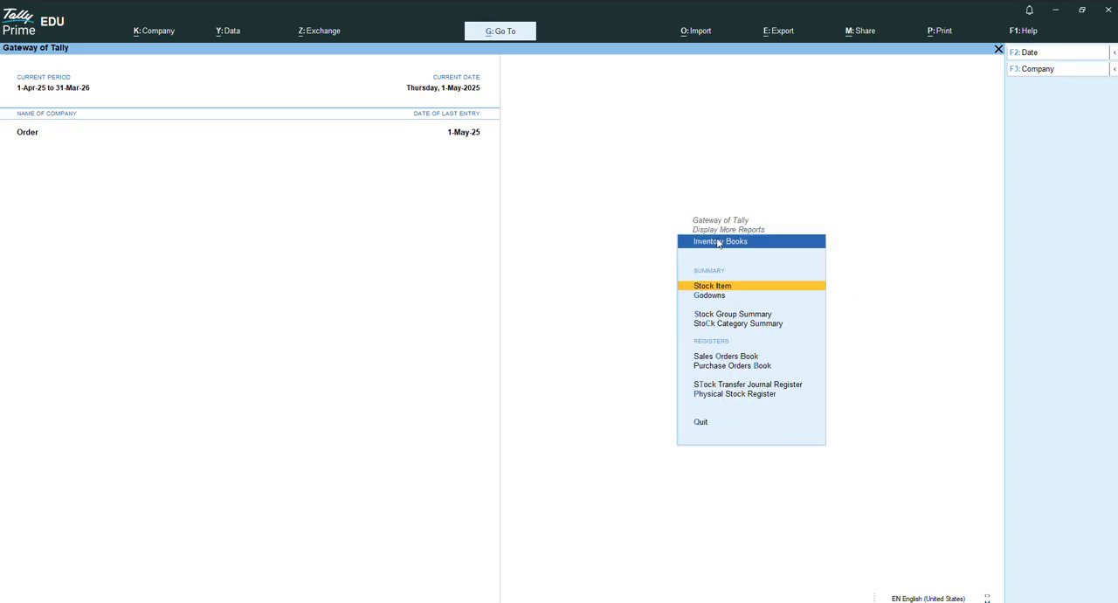
Open the Purchase Orders Book and drill down through April to the Dell Keyboard purchase order.
key(Down)
key(Down)
key(Down)
key(Down)
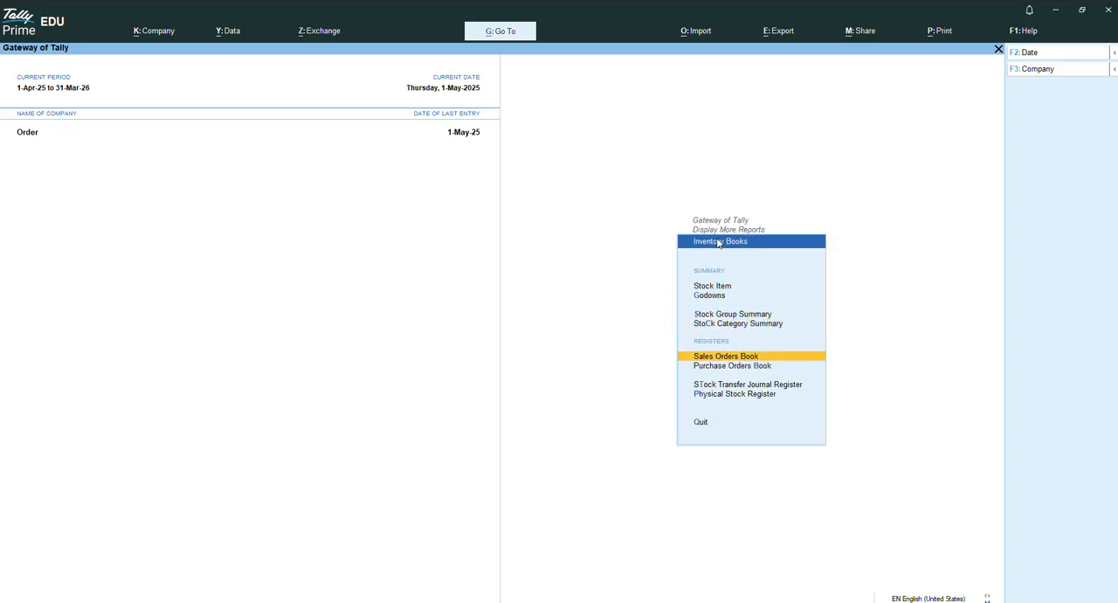
key(Down)
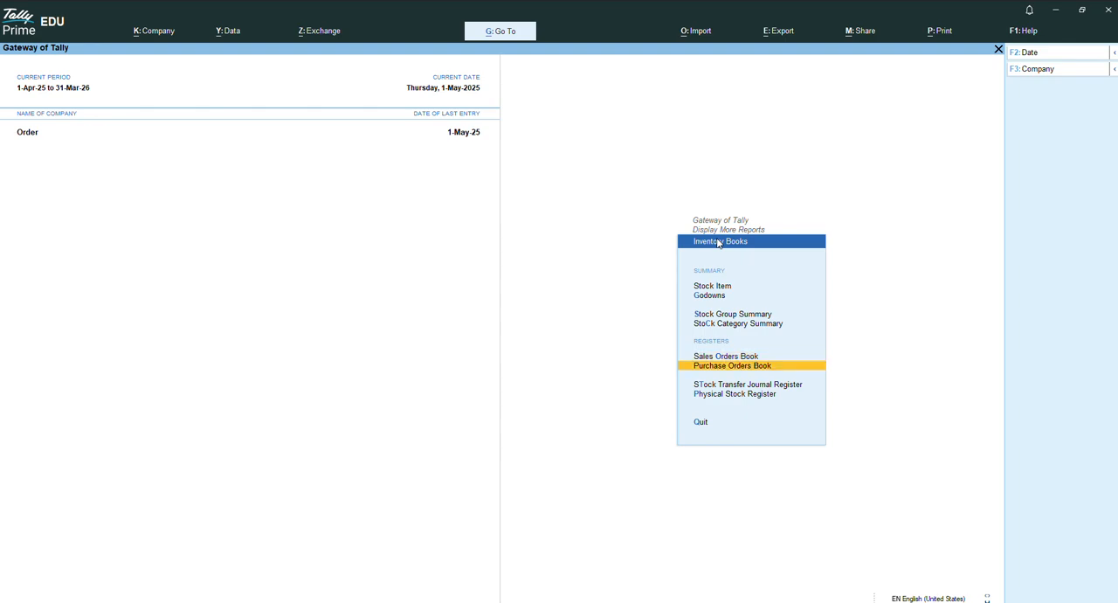
key(Return)
key(Up)
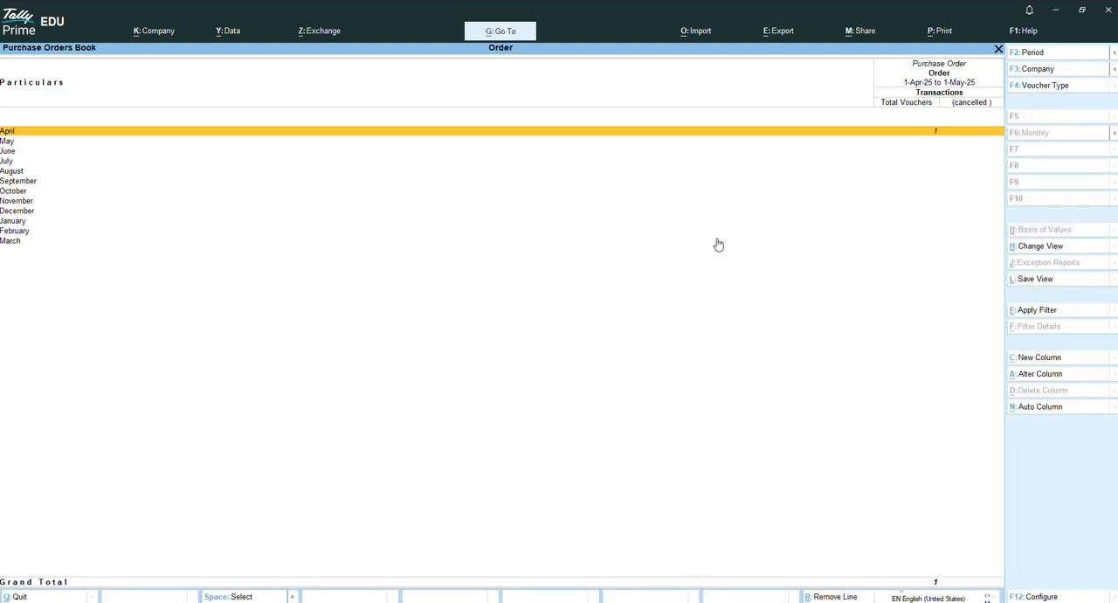
key(Return)
key(Return)
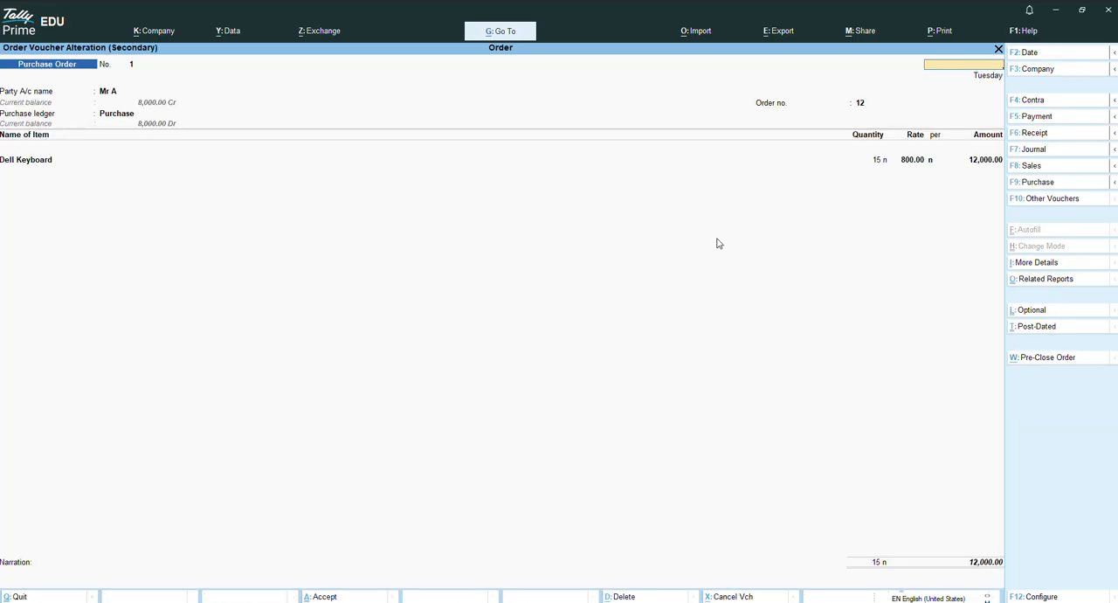
Close the purchase order without changes and view the Sales Orders Book instead.
key(Escape)
key(y)
key(Escape)
key(Escape)
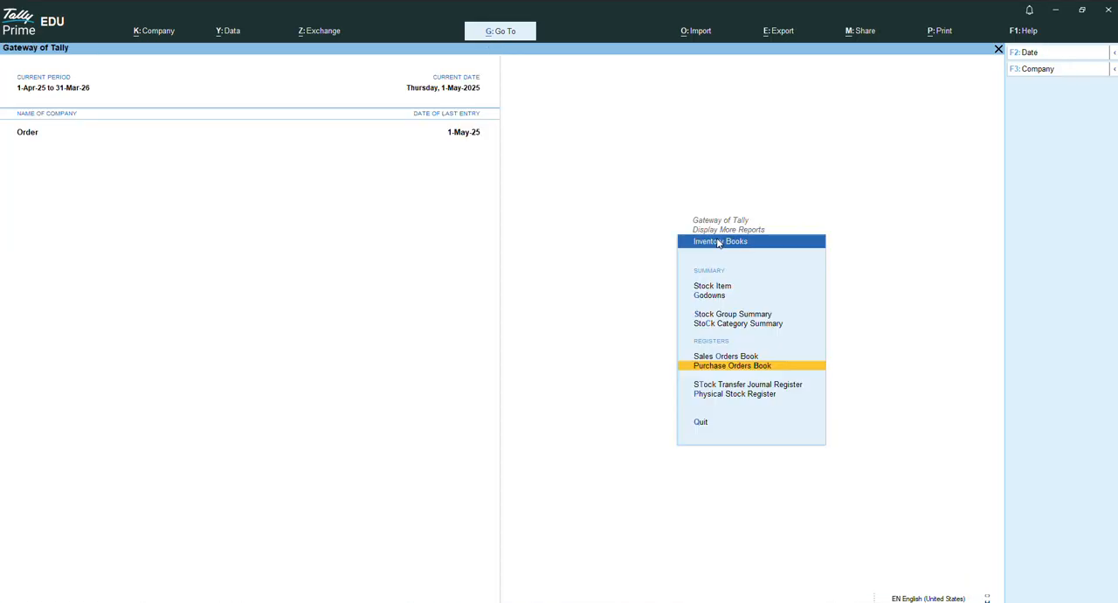
key(Up)
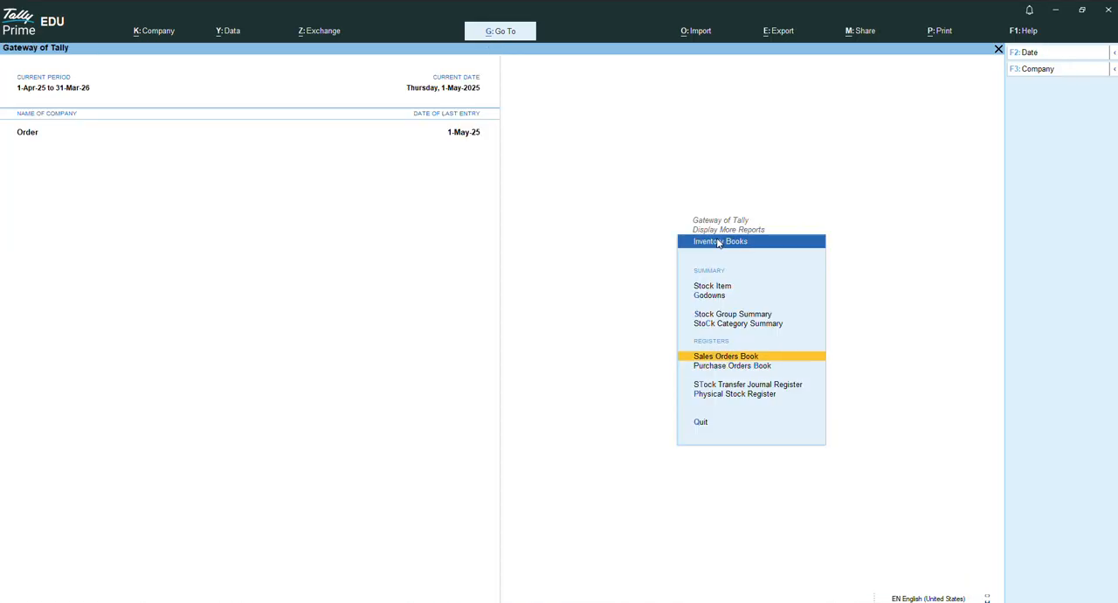
key(Return)
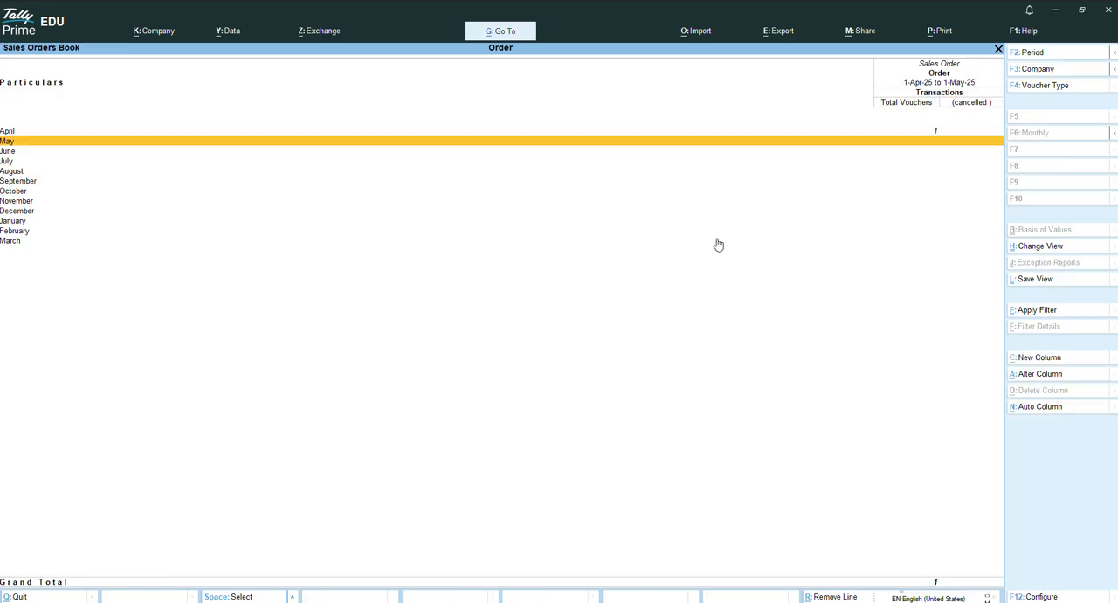
Leave the Sales Orders Book and open Purchase Order Outstandings among the Statements of Inventory.
key(Escape)
key(Escape)
key(Down)
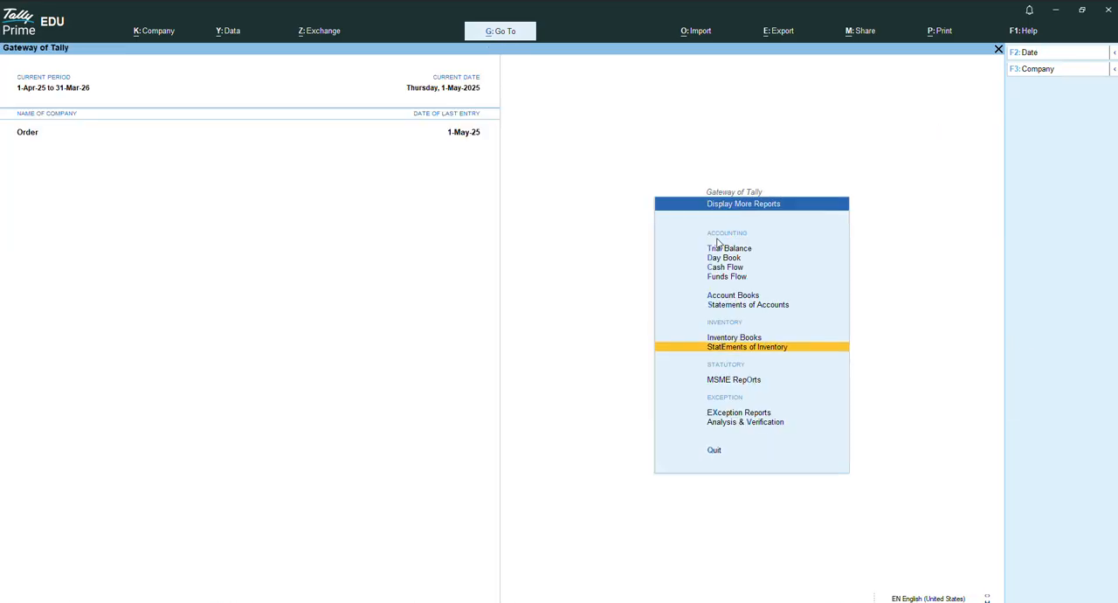
key(Return)
key(Down)
key(Down)
key(Down)
key(Down)
key(Down)
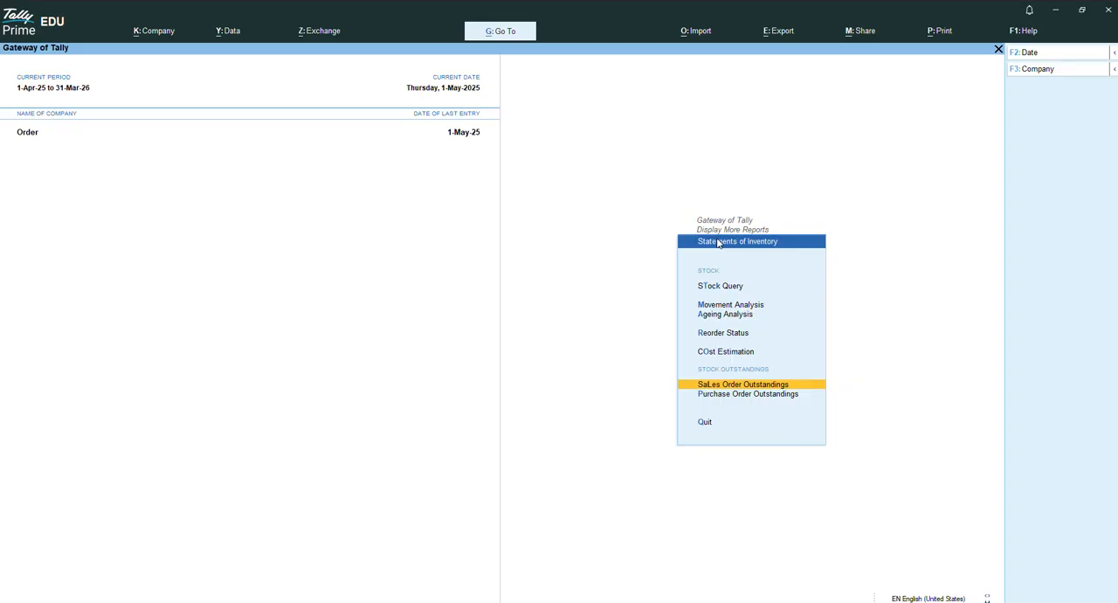
key(Down)
key(Return)
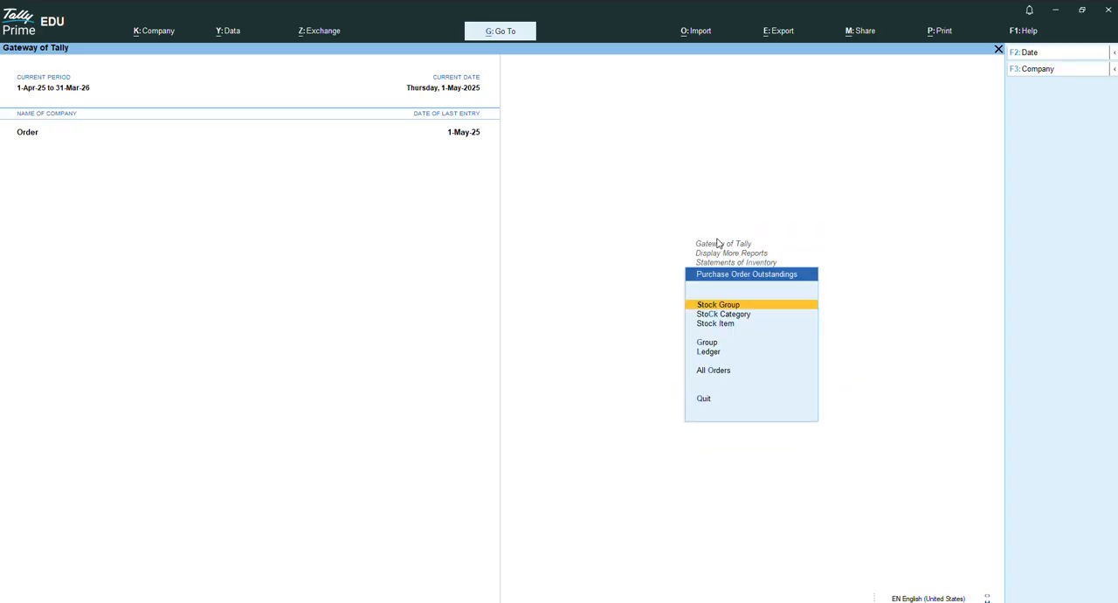
View the outstanding purchase orders for the stock item Dell Keyboard, drill down to its order details and return.
key(Down)
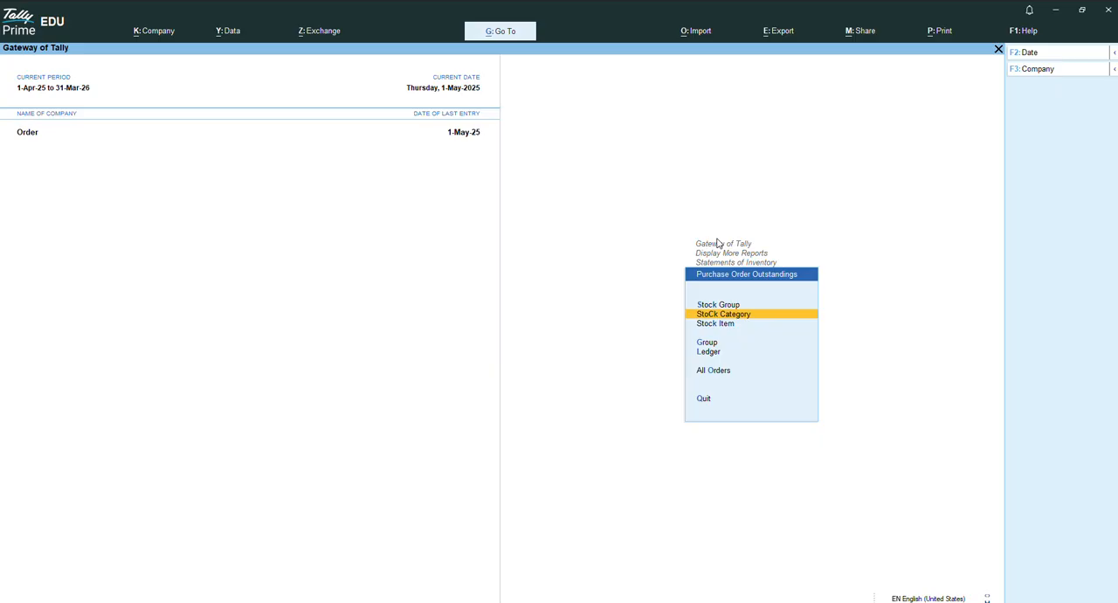
key(Down)
key(Down)
key(Up)
key(Return)
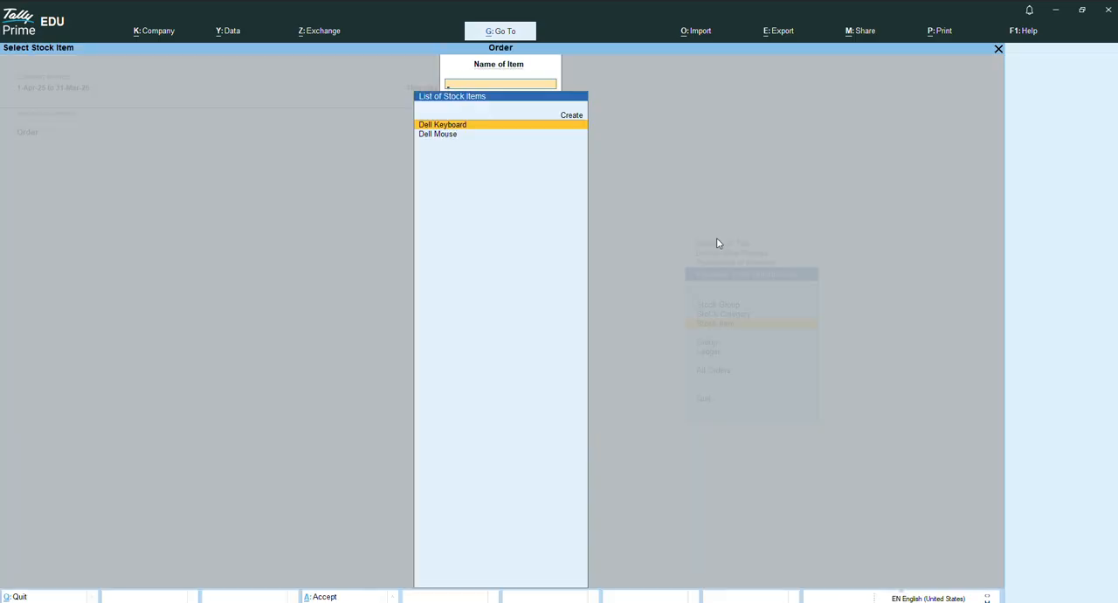
key(Return)
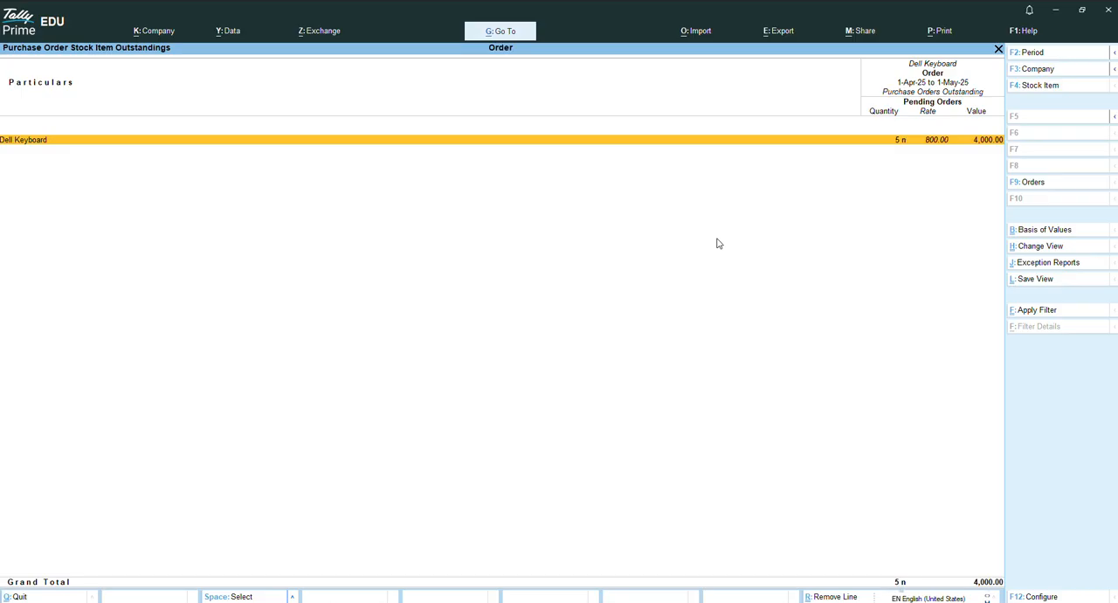
key(Return)
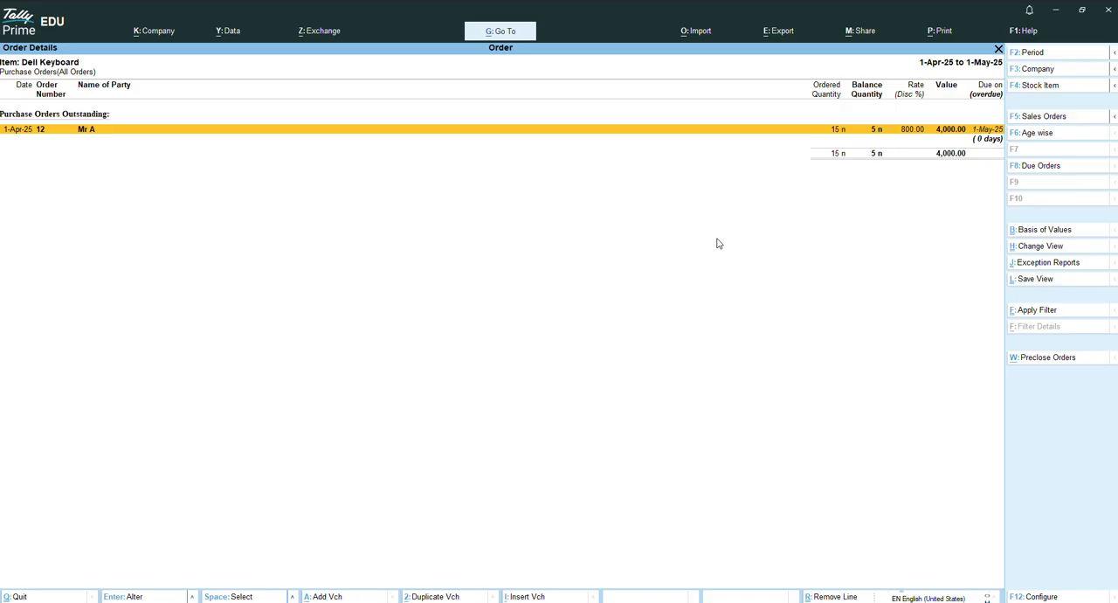
key(Escape)
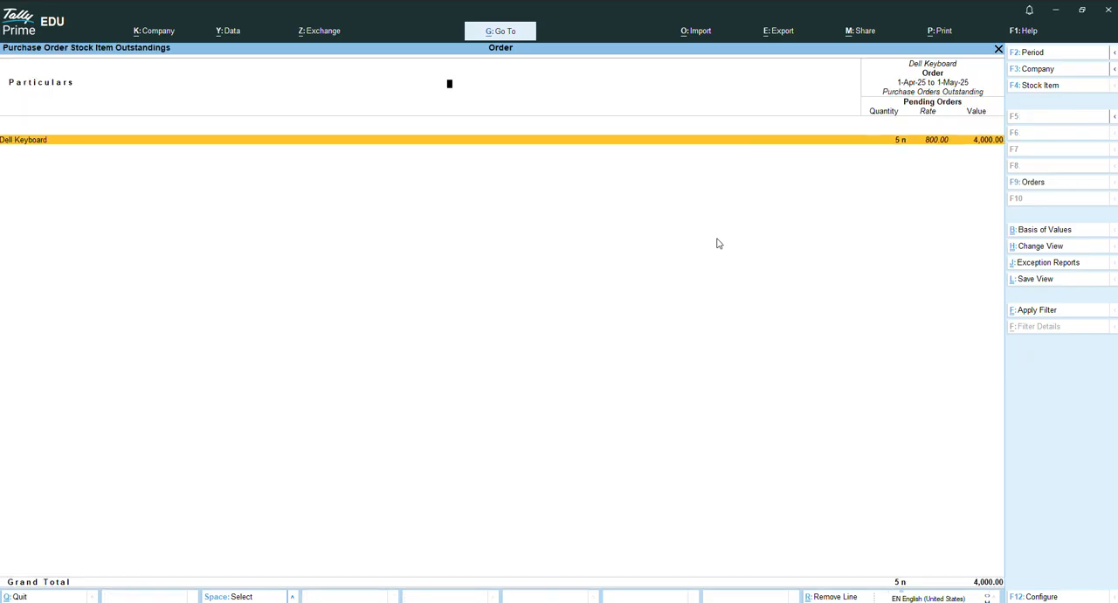
Switch the purchase order outstandings report to the stock item Dell Mouse, then close the report.
key(F4)
key(Down)
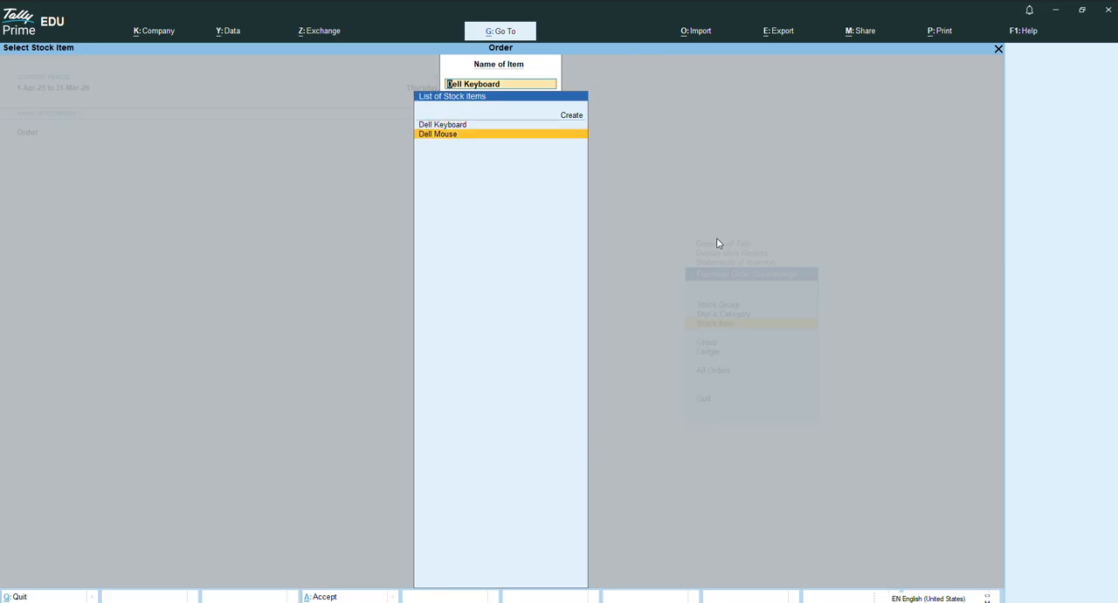
key(Return)
key(Escape)
Leave Purchase Order Outstandings and go to the stock item option of Sales Order Outstandings.
key(Escape)
key(Down)
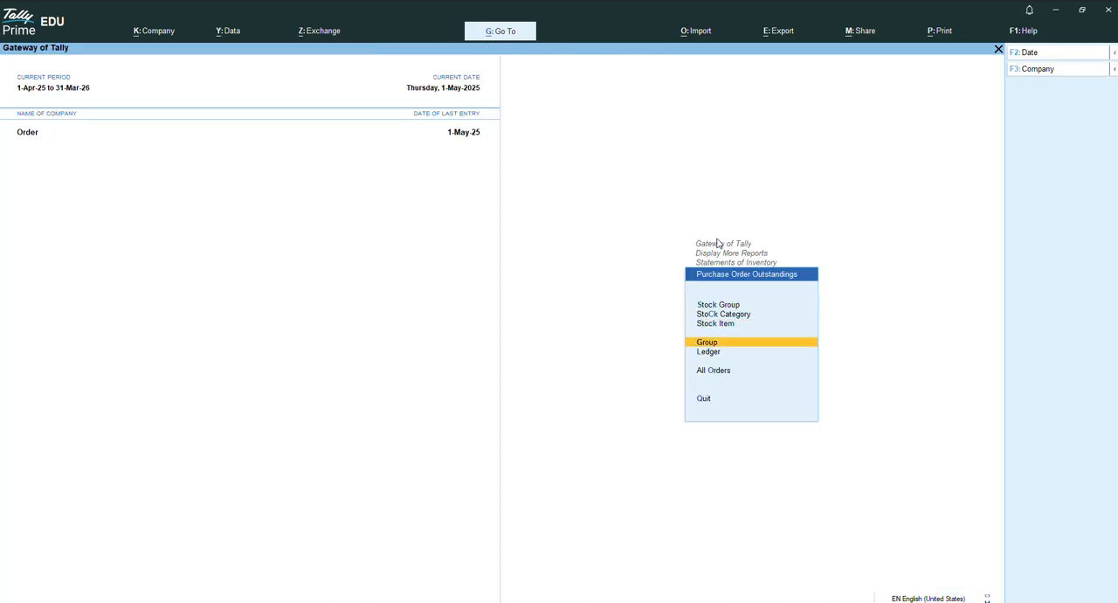
key(Escape)
key(Up)
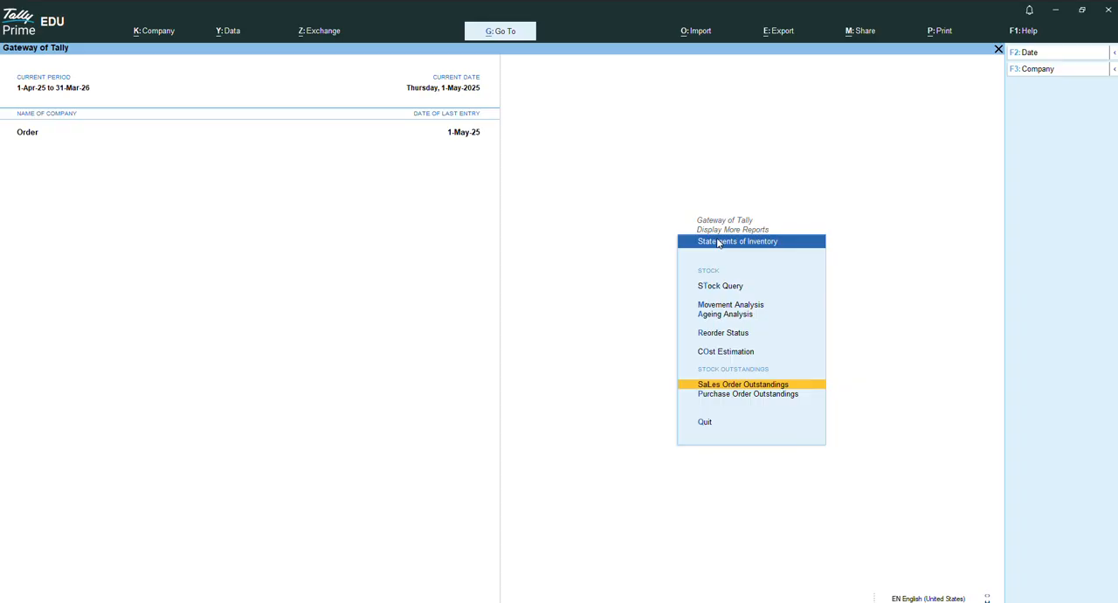
key(Return)
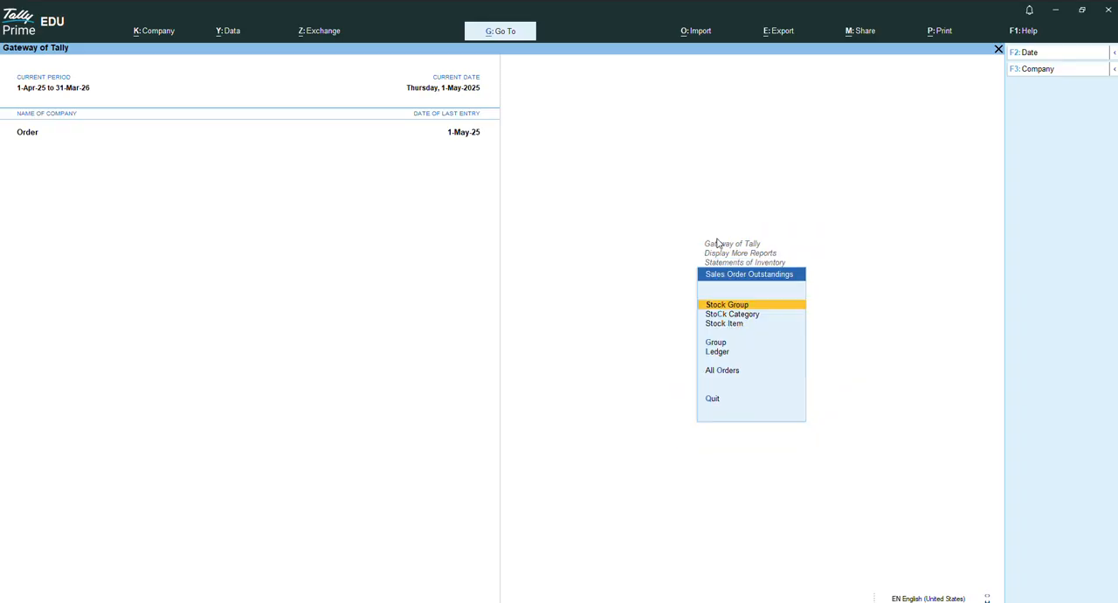
key(Down)
View the outstanding sales orders for Dell Mouse down to the order details, then return to the stock item selection.
key(Down)
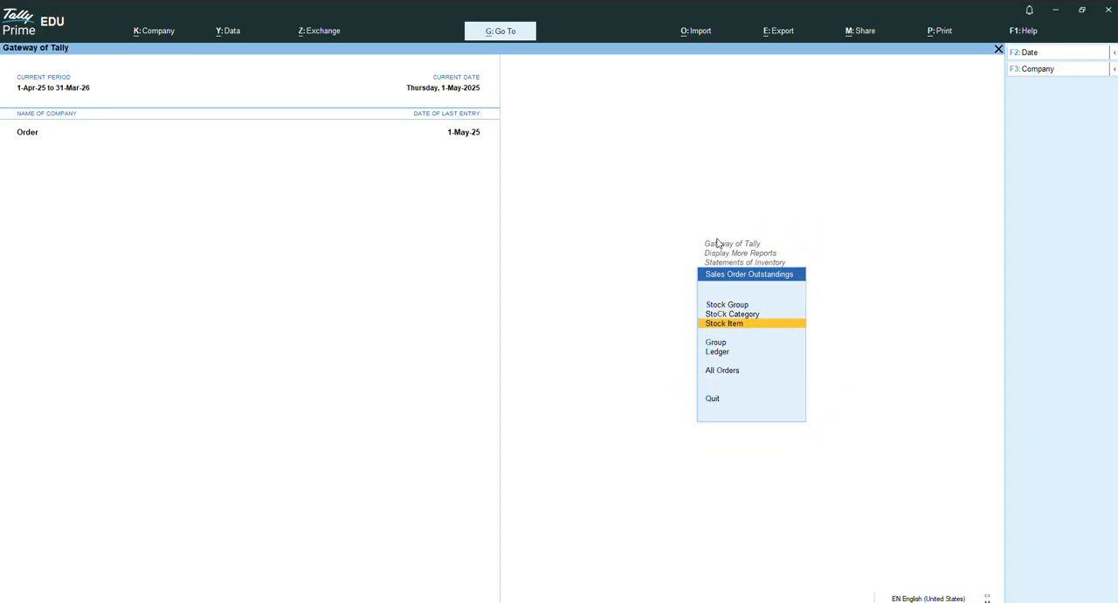
key(Return)
key(Down)
key(Up)
key(Down)
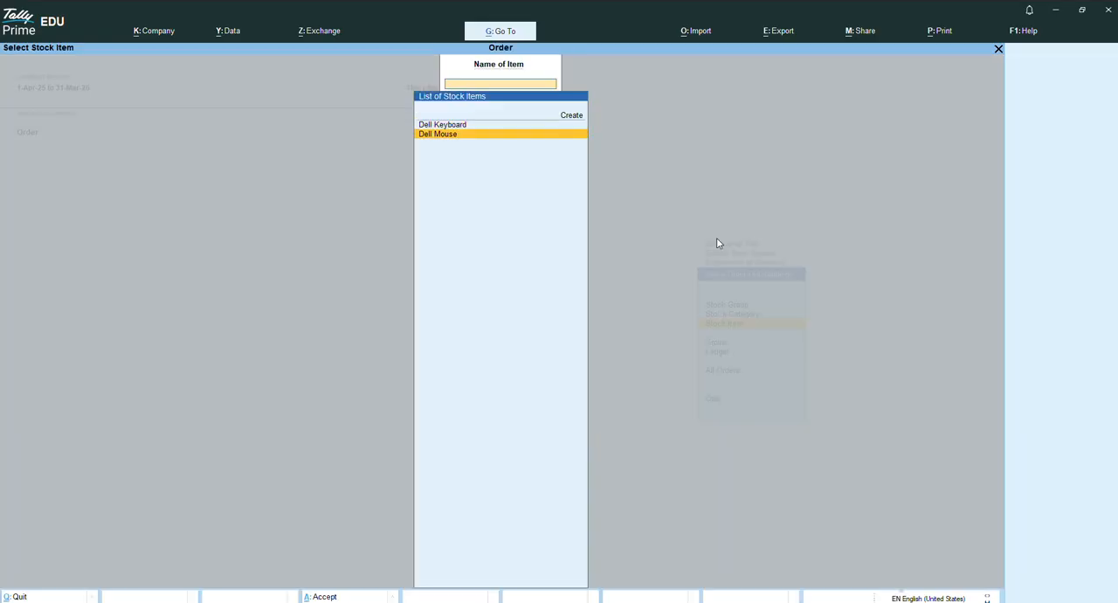
key(Return)
key(Return)
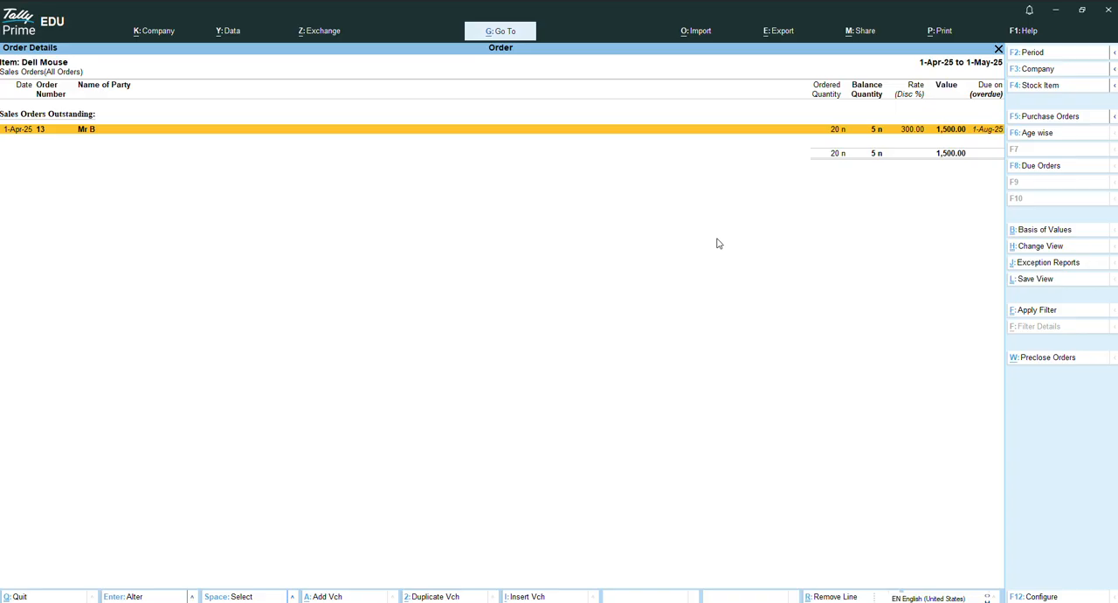
key(Escape)
key(Escape)
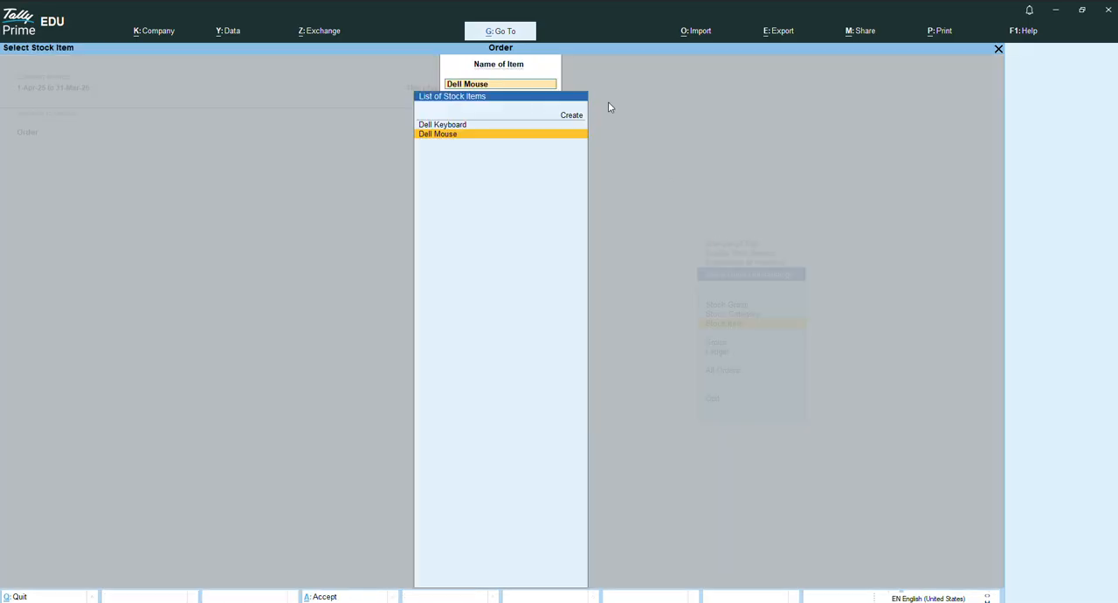